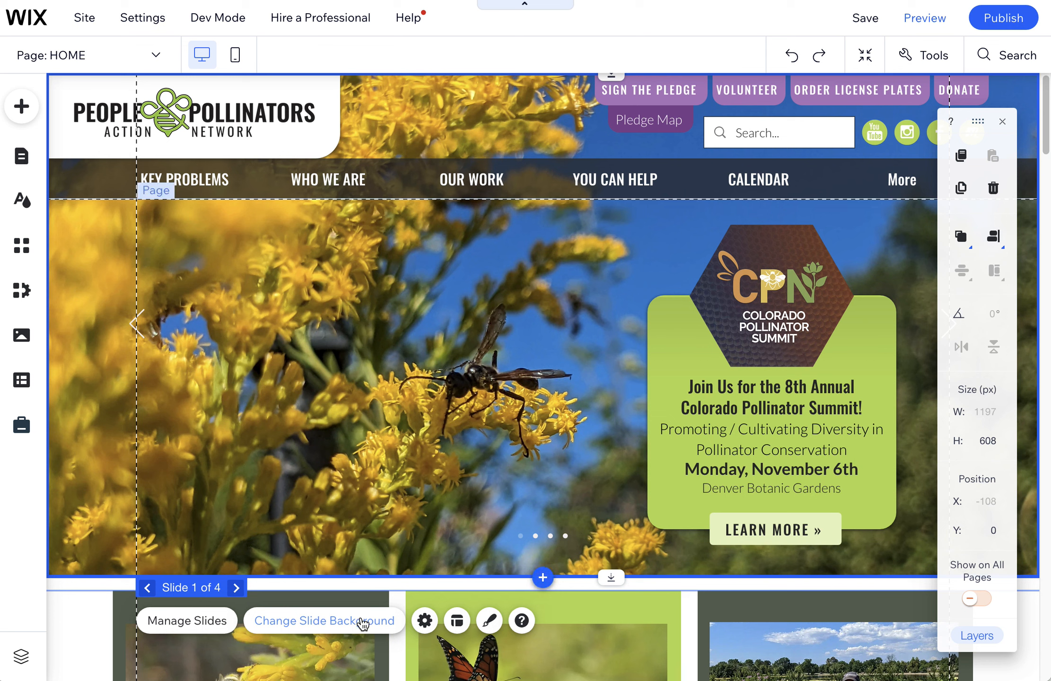
Step: Open the image choices for slide 1's background and browse the Site Files
left_click(761, 321)
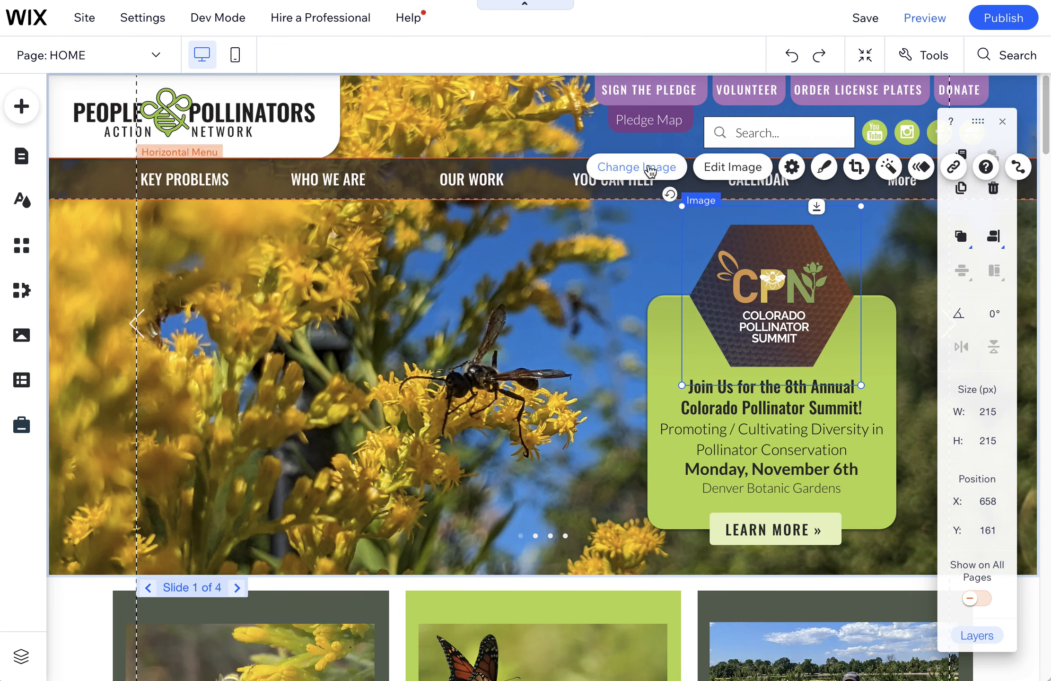
left_click(446, 487)
left_click(346, 621)
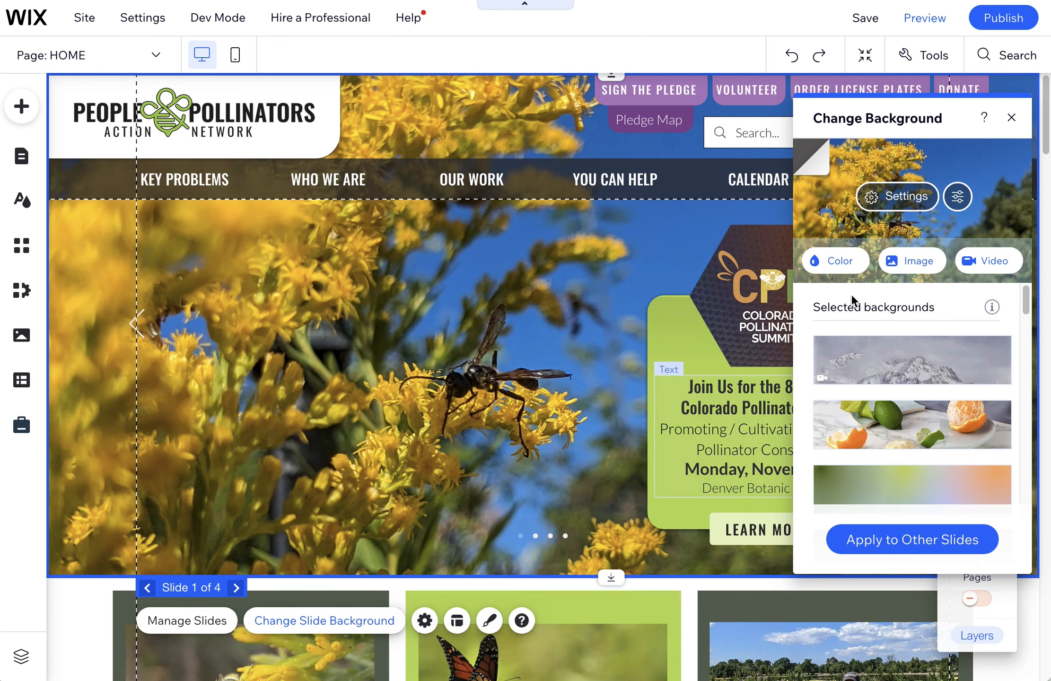
left_click(905, 262)
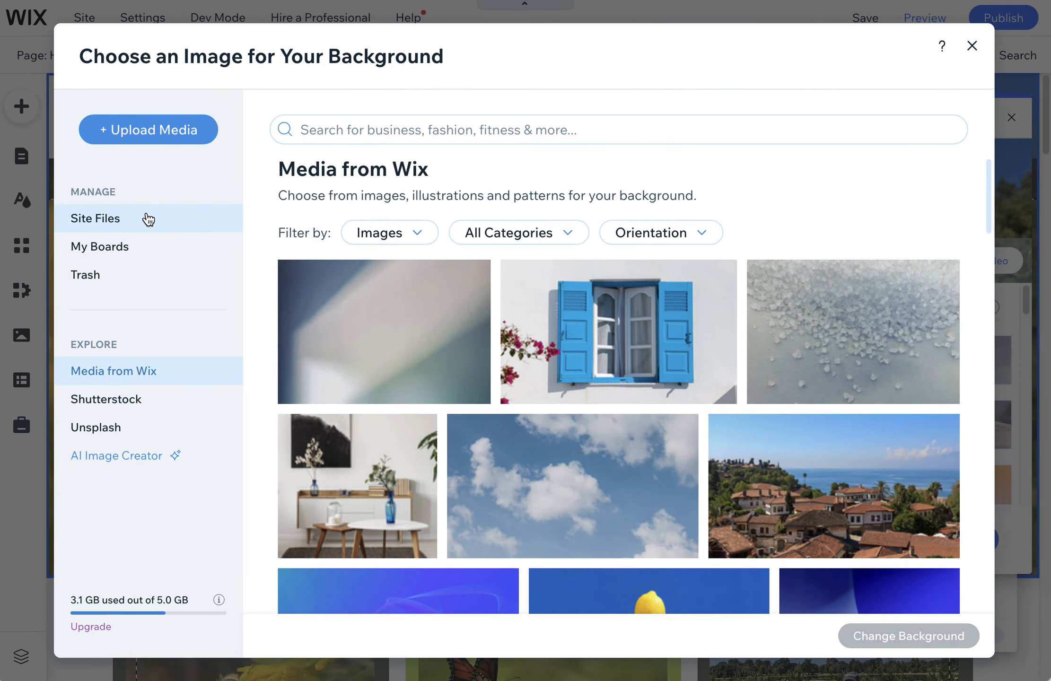
left_click(180, 224)
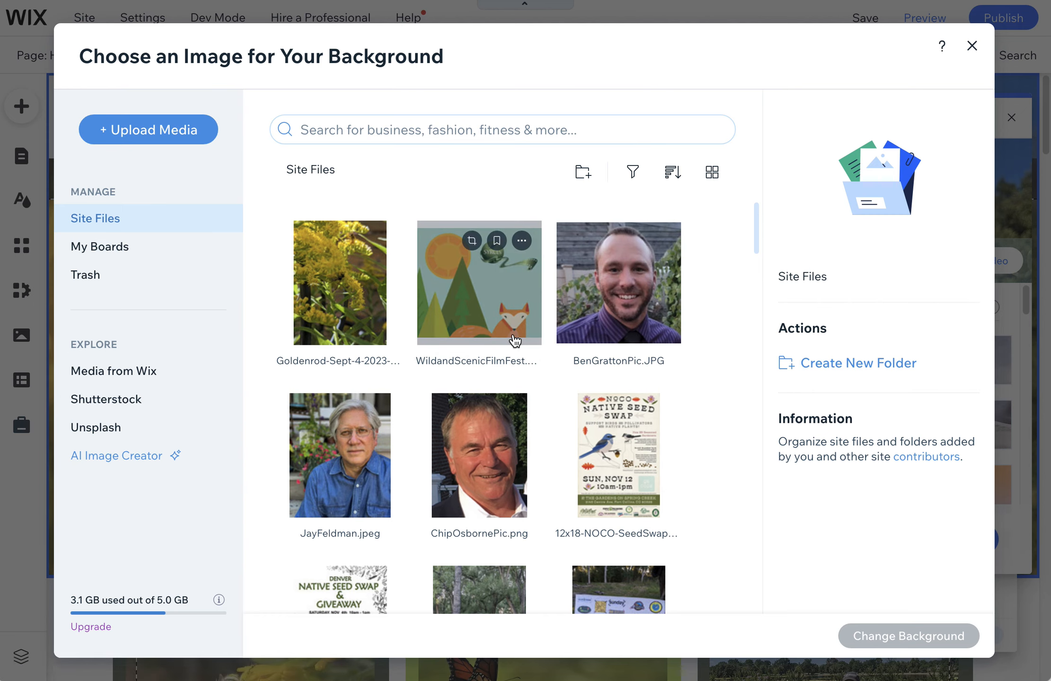
scroll(481, 481, "down", 10)
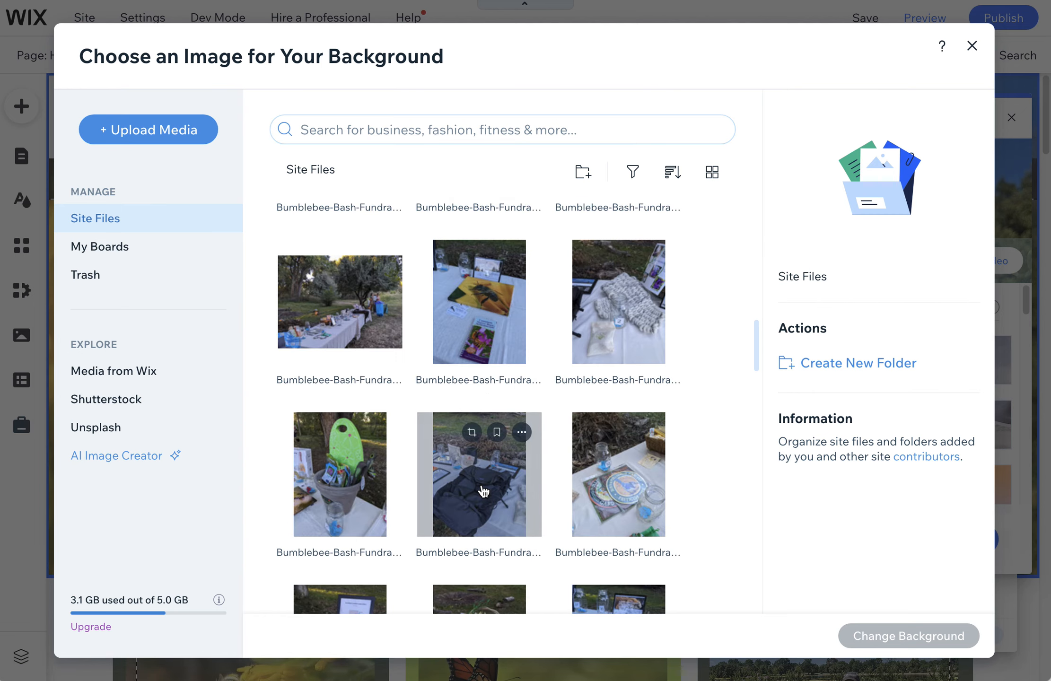
scroll(483, 492, "up", 10)
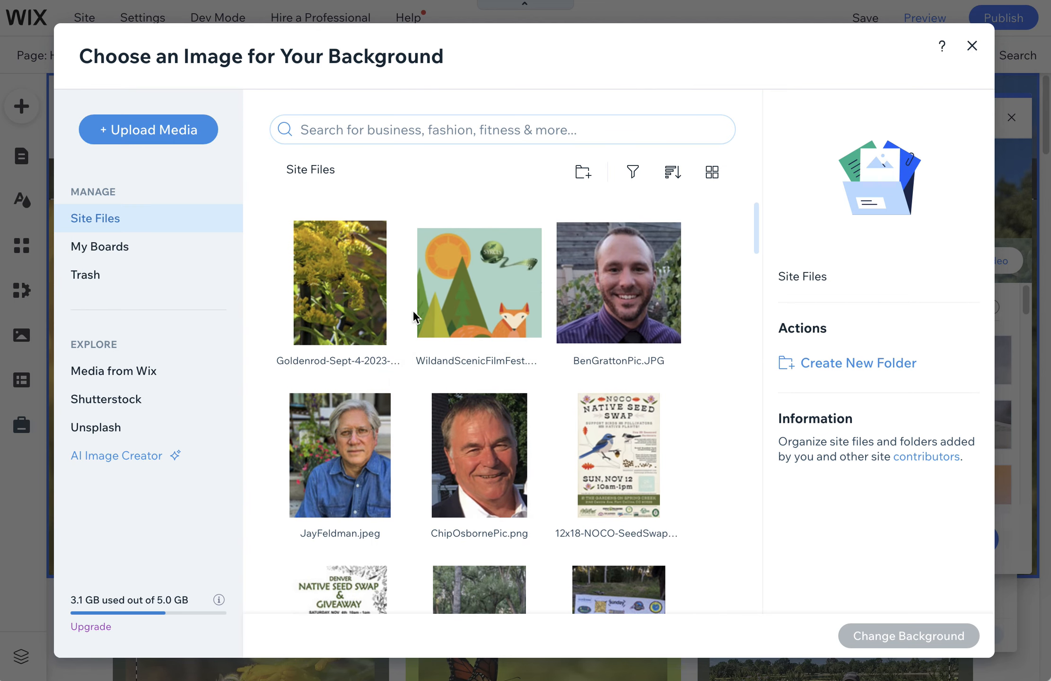
Step: Rename the portrait photo in the purple shirt to the person's first and last name, separated by a space, without "Pic" or the extension
mouse_move(480, 315)
left_click(606, 290)
left_click(871, 277)
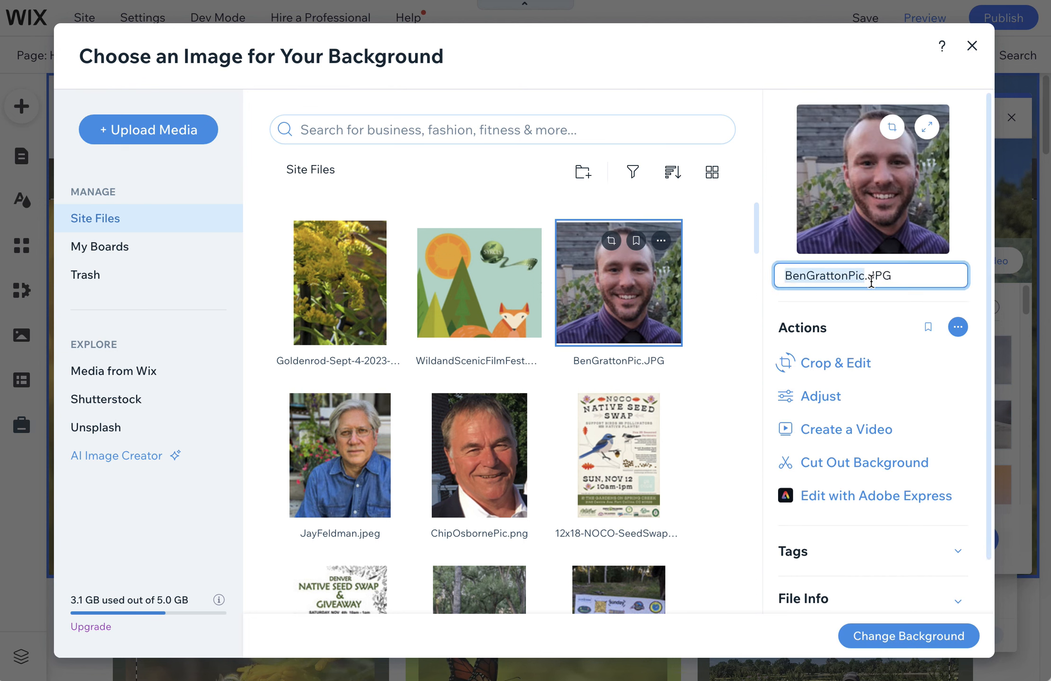
left_click_drag(922, 283, 865, 280)
key("BackSpace")
left_click(848, 276)
key("Left")
key("Left")
key("Left")
key("Left")
key("Left")
key("Left")
key("Left")
key("Left")
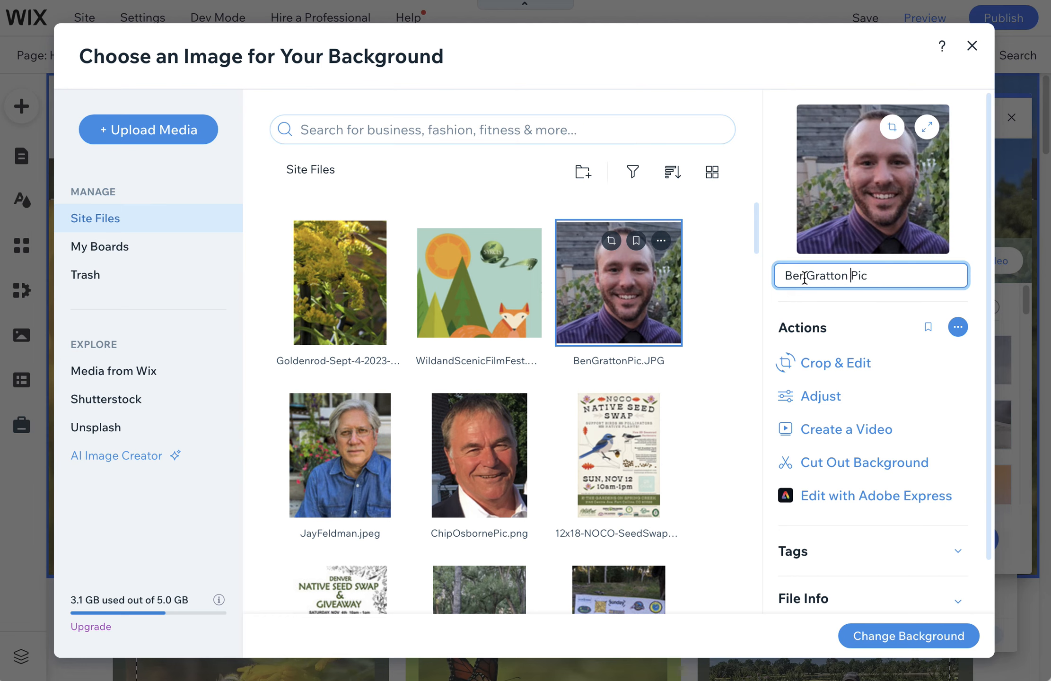
left_click_drag(868, 281, 846, 279)
key("BackSpace")
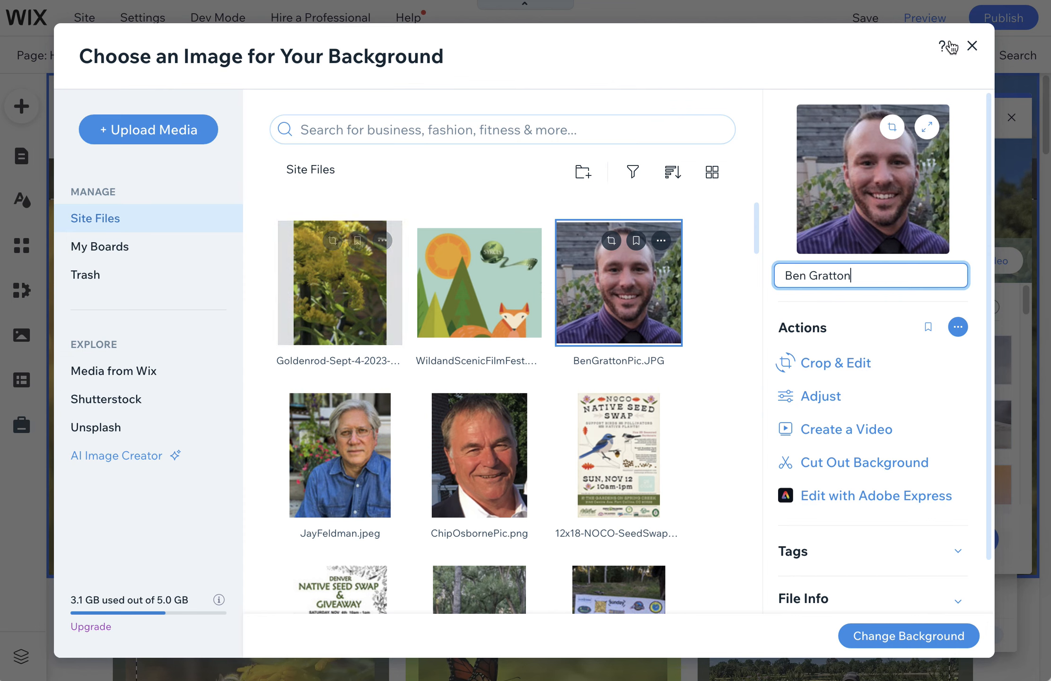
left_click(971, 46)
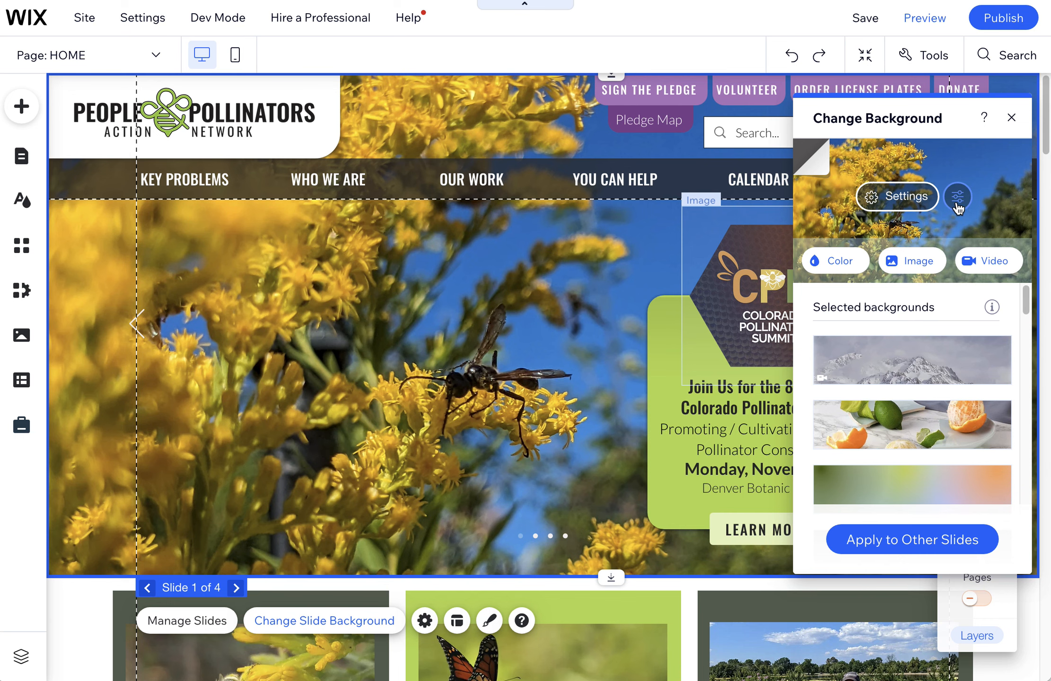
Step: Crop a thin sliver off slide 1's background image to 3000 × 2245 px in Photo Studio and save it
left_click(957, 199)
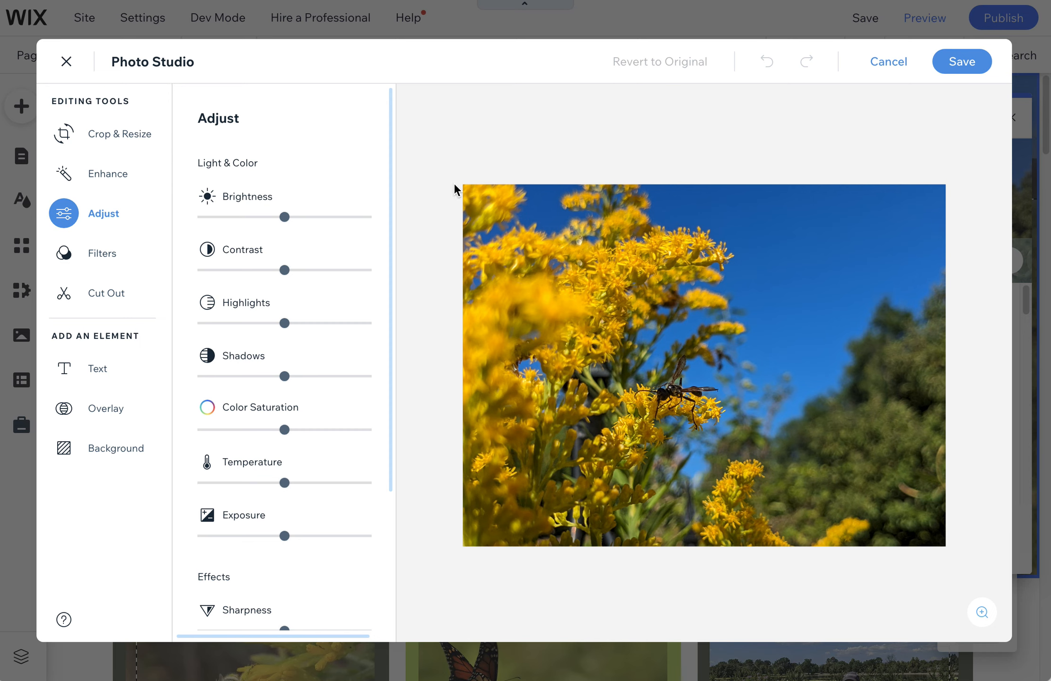
left_click(141, 134)
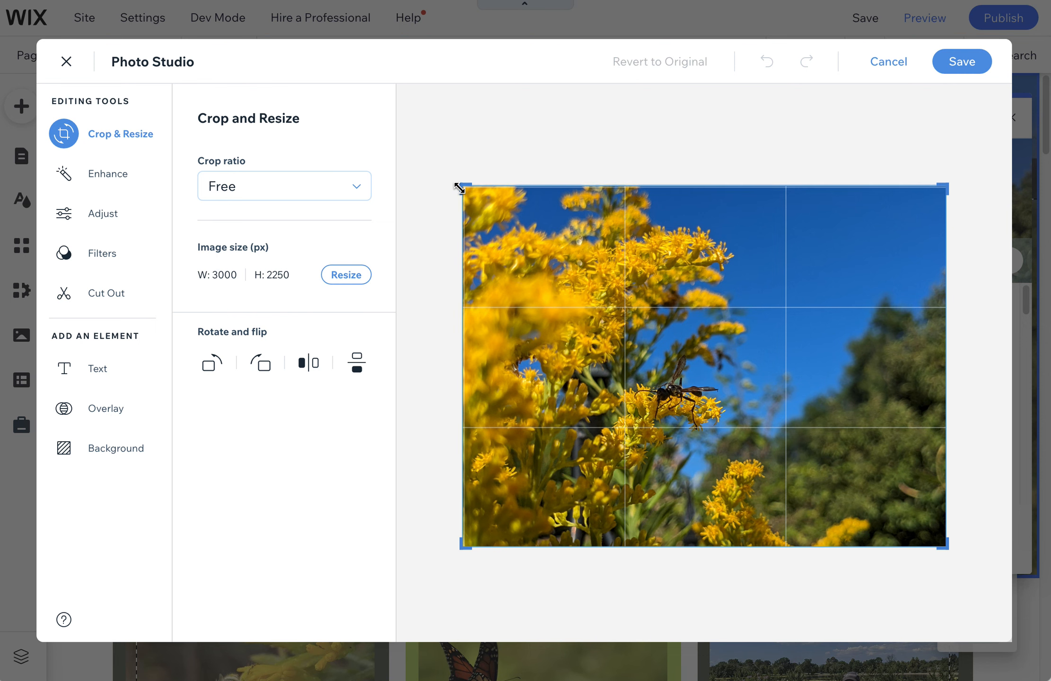
left_click_drag(455, 188, 457, 186)
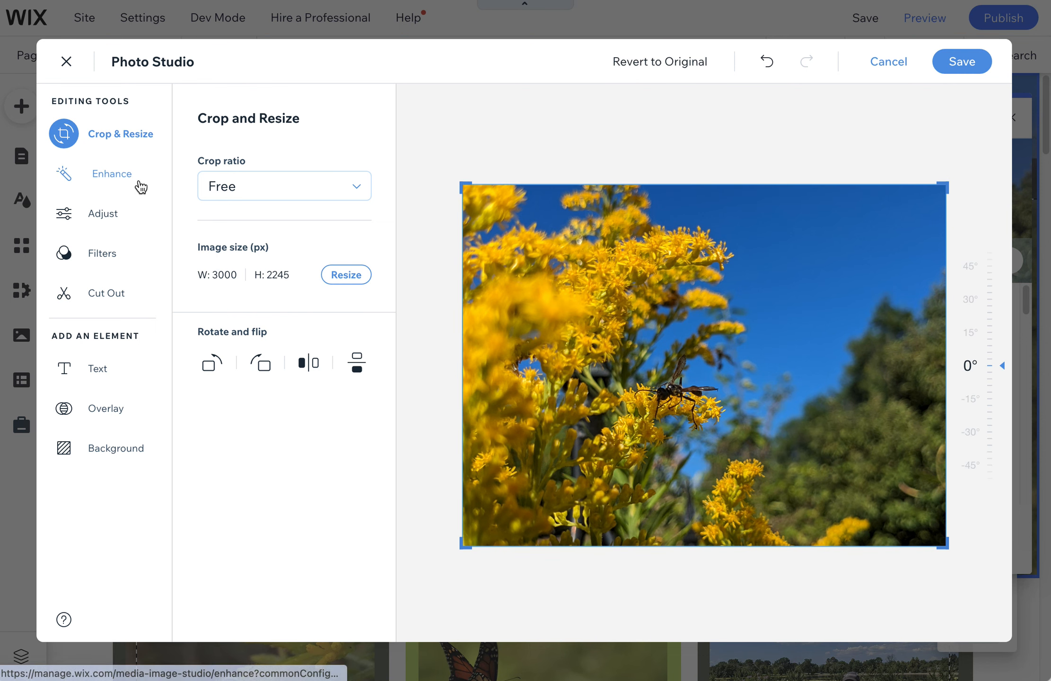
left_click(132, 183)
left_click(113, 217)
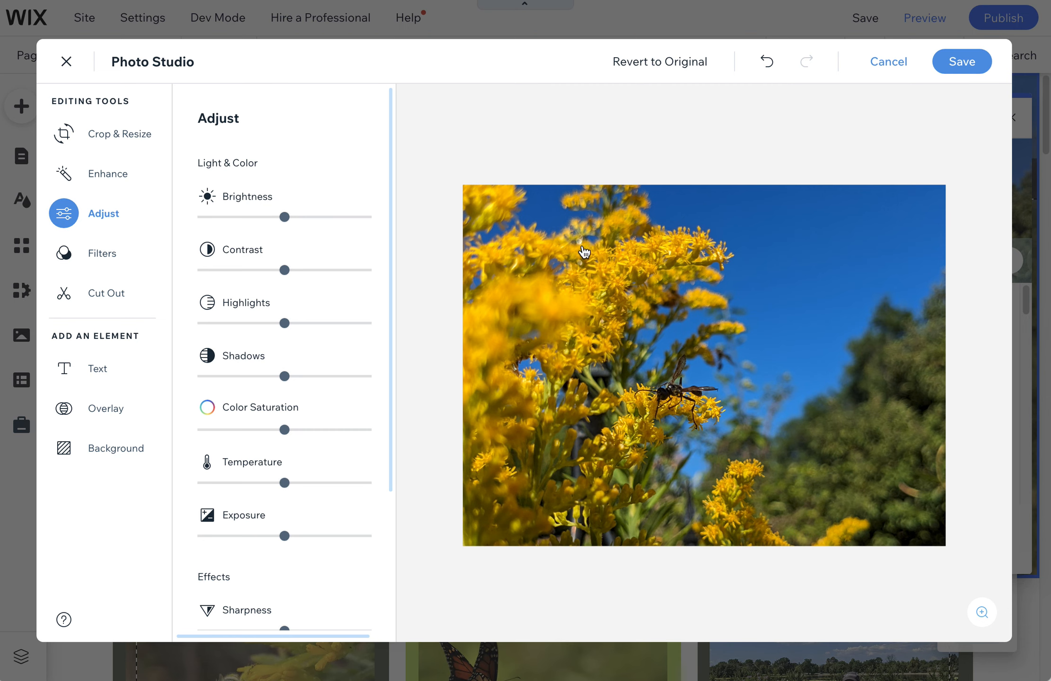
left_click(974, 74)
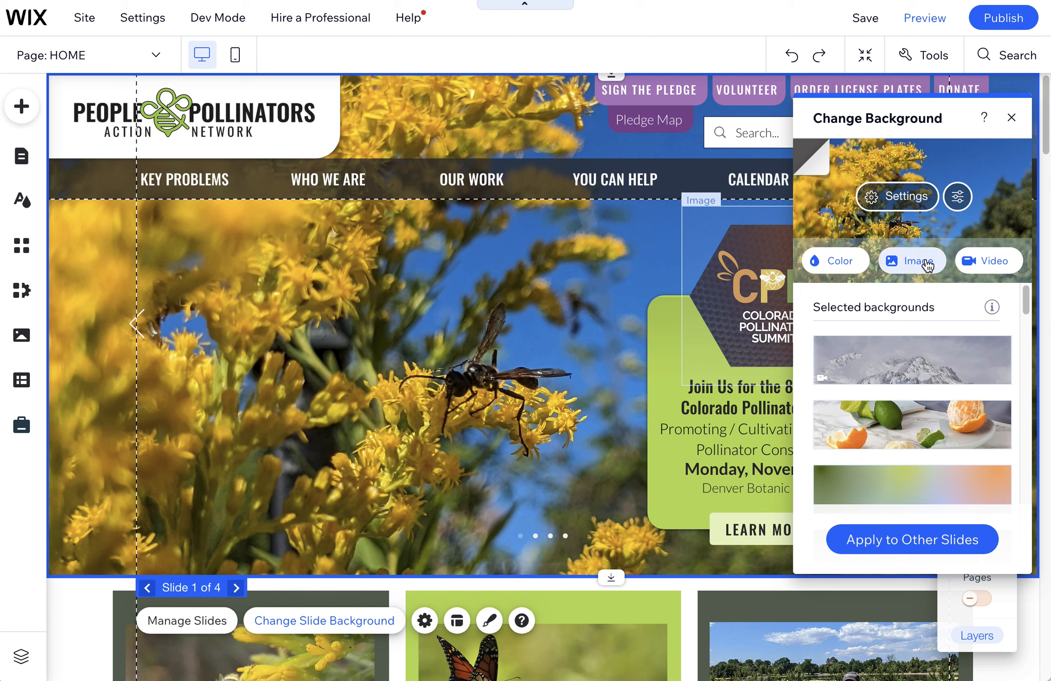
Step: Check Site Files for the saved copy of the cropped goldenrod background, and close the image picker
left_click(925, 266)
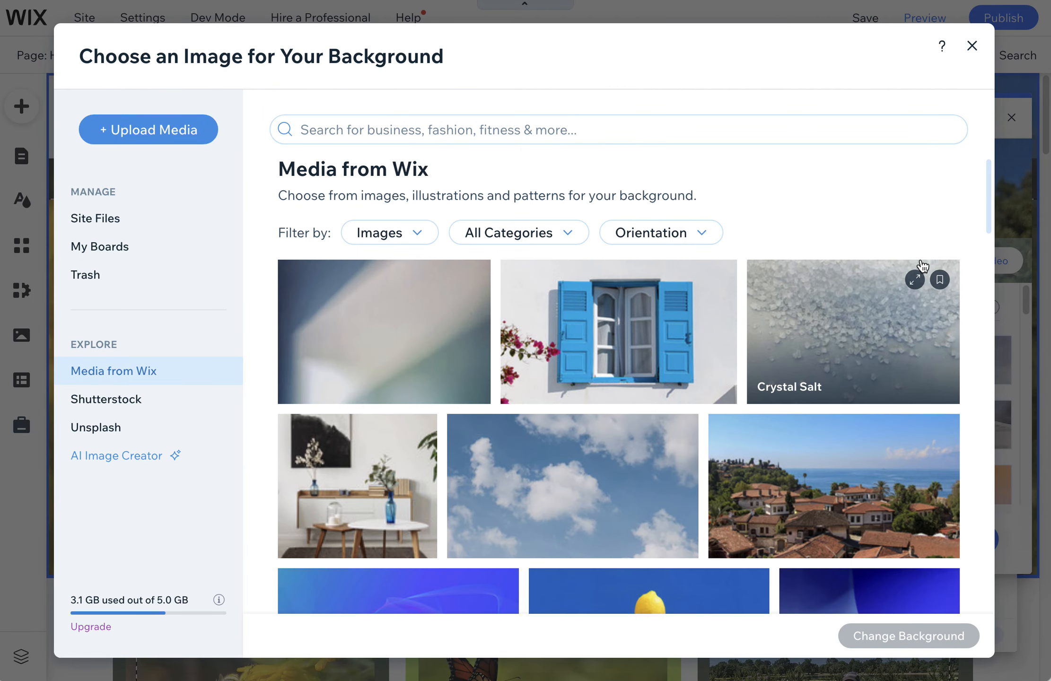
left_click(130, 219)
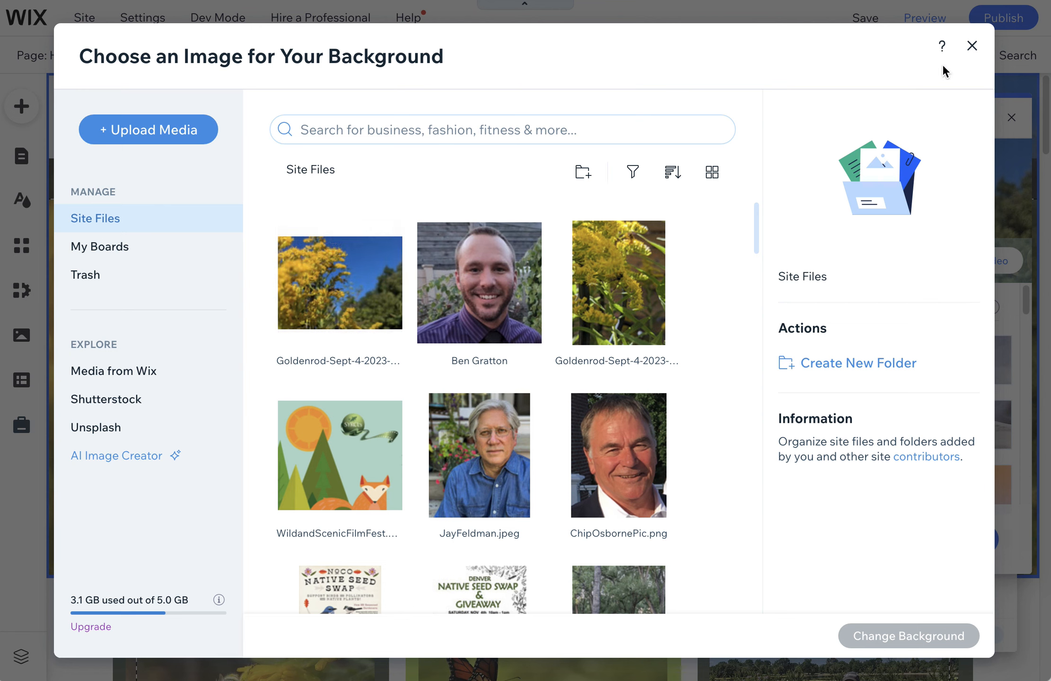
left_click(970, 45)
Step: Crop the Colorado Pollinator Summit logo on slide 1 very slightly in Photo Studio and save it
left_click(763, 296)
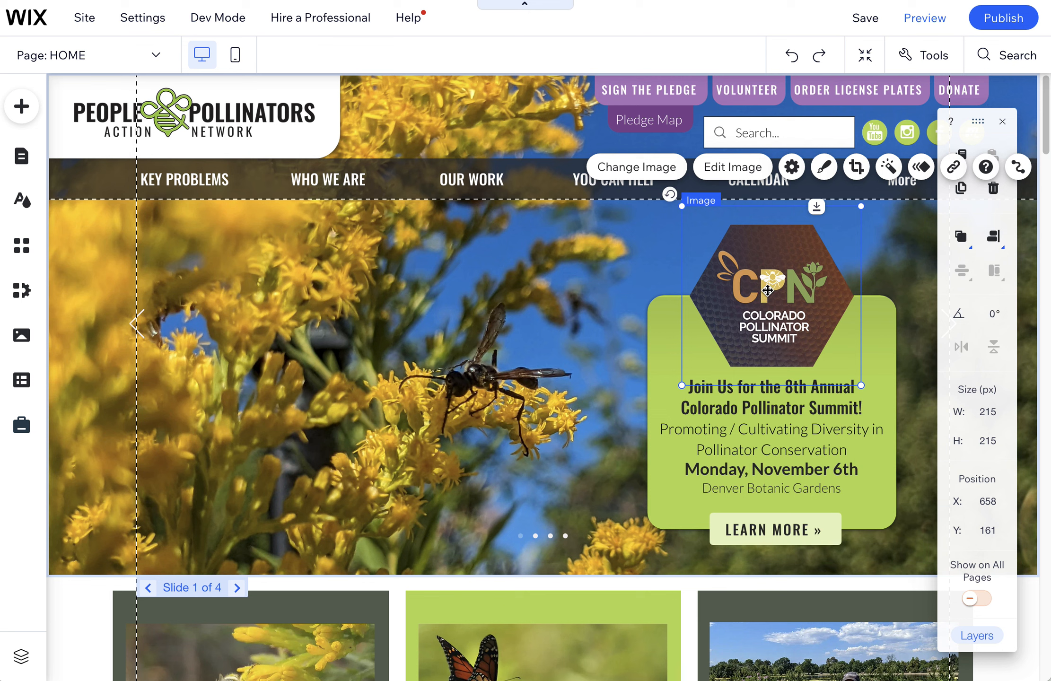
left_click(732, 170)
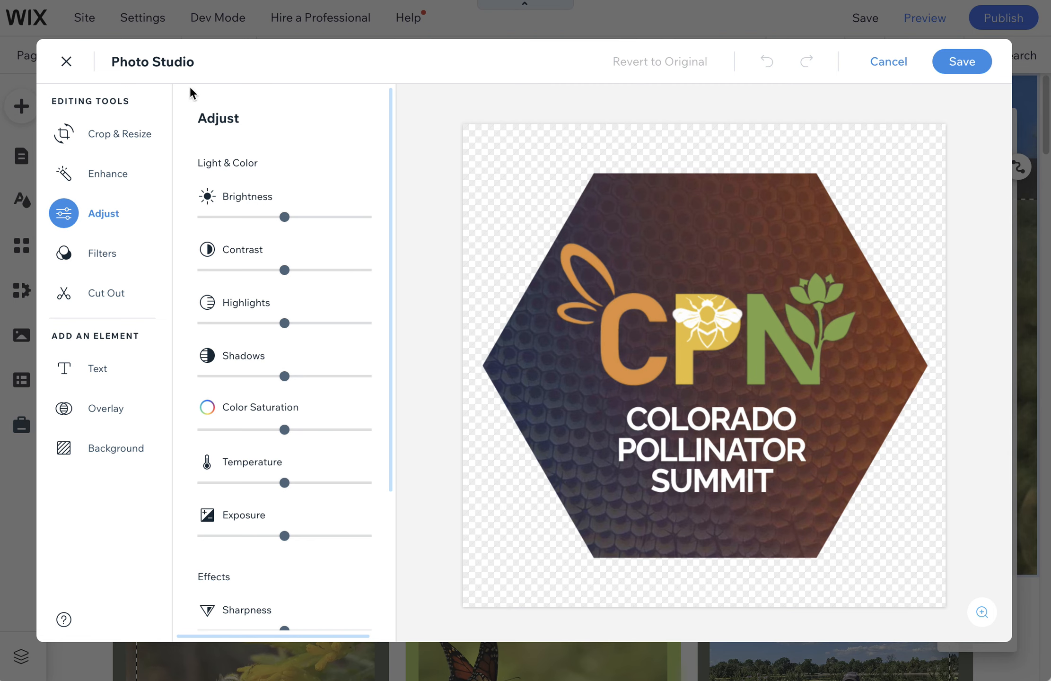
left_click(104, 135)
left_click_drag(462, 122, 463, 125)
left_click(988, 62)
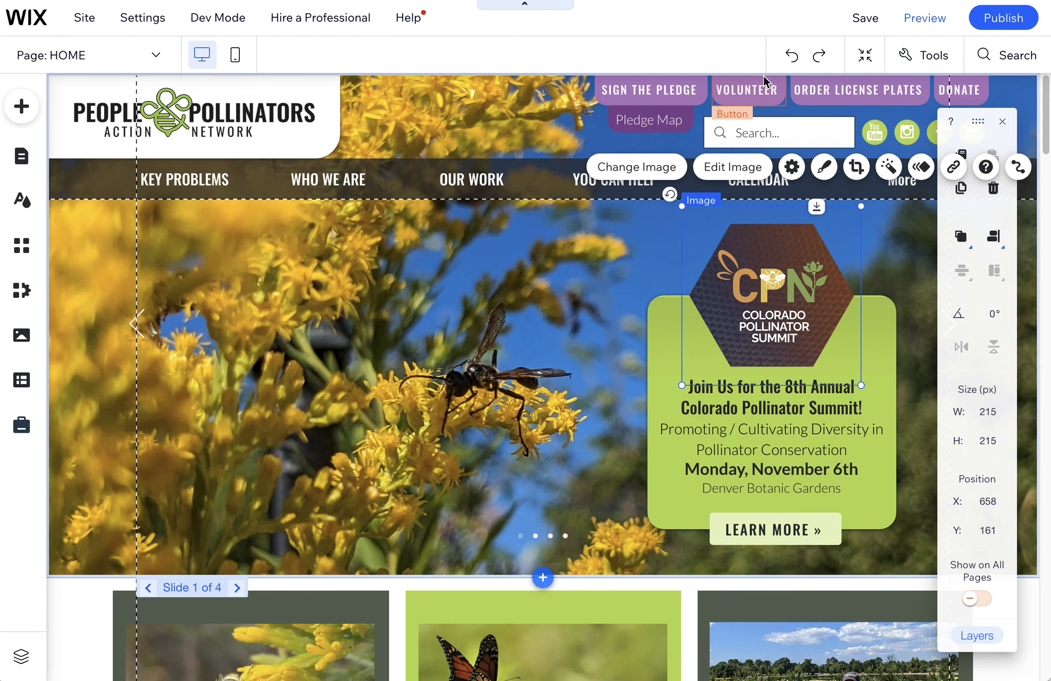
Step: Move the edited copies of the Colorado Pollinator Summit logo and the goldenrod background from Site Files to the trash
left_click(646, 169)
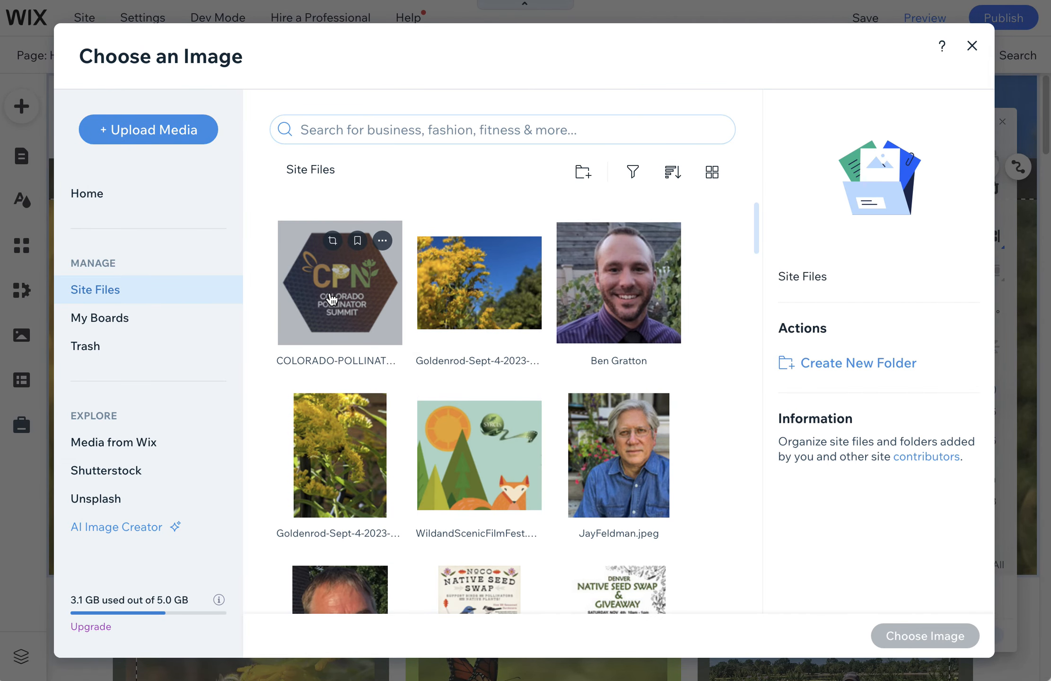
left_click(382, 240)
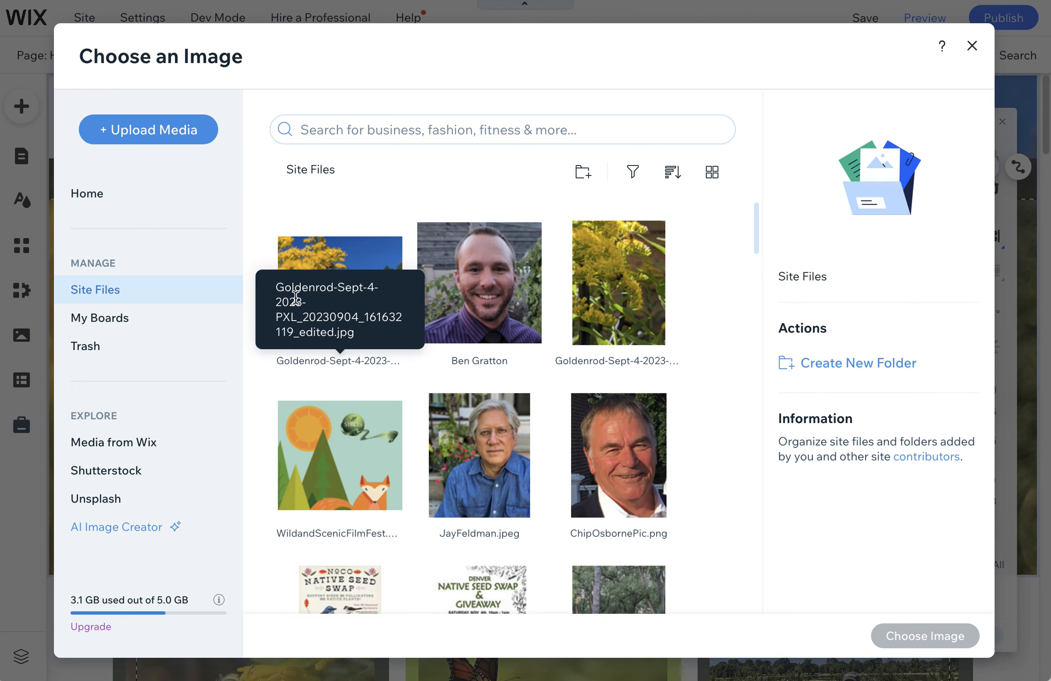
mouse_move(308, 288)
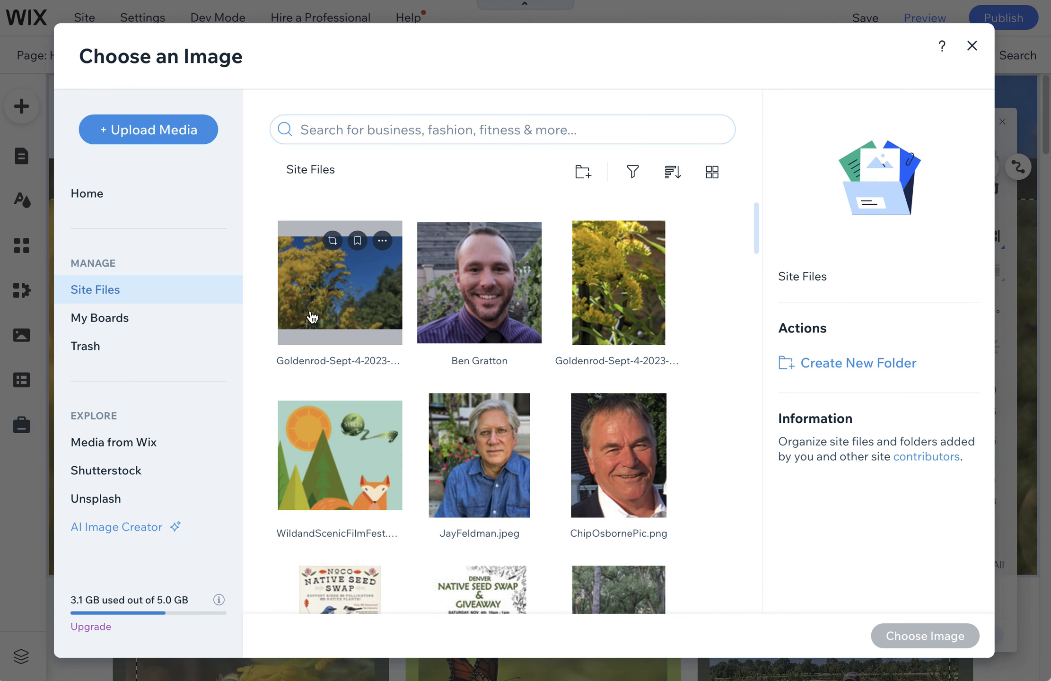
left_click(381, 242)
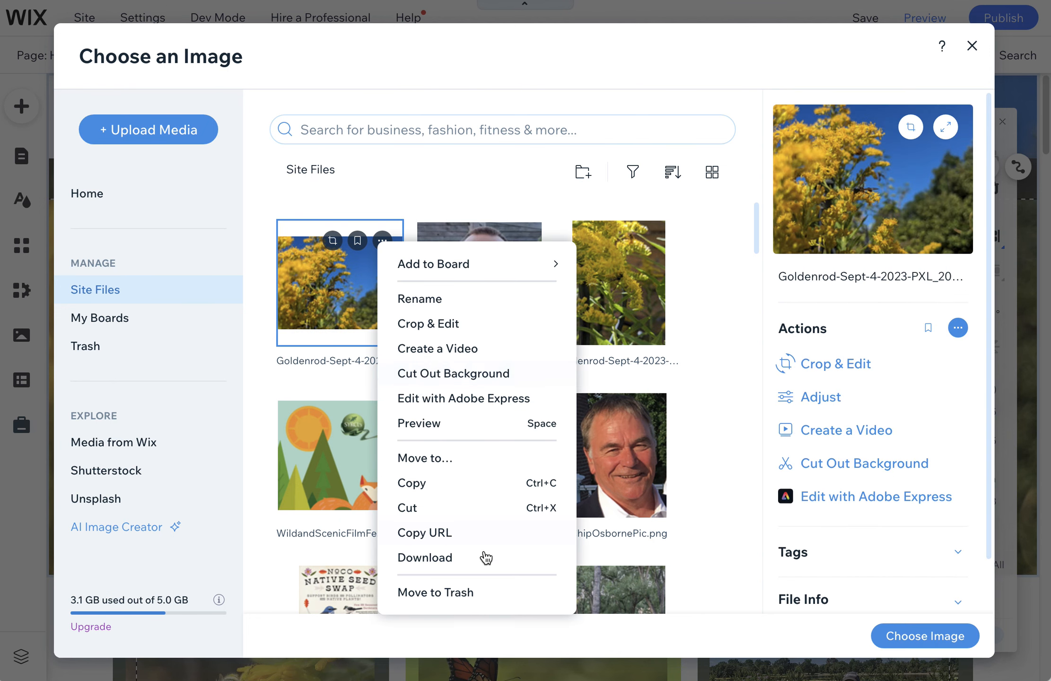
left_click(466, 595)
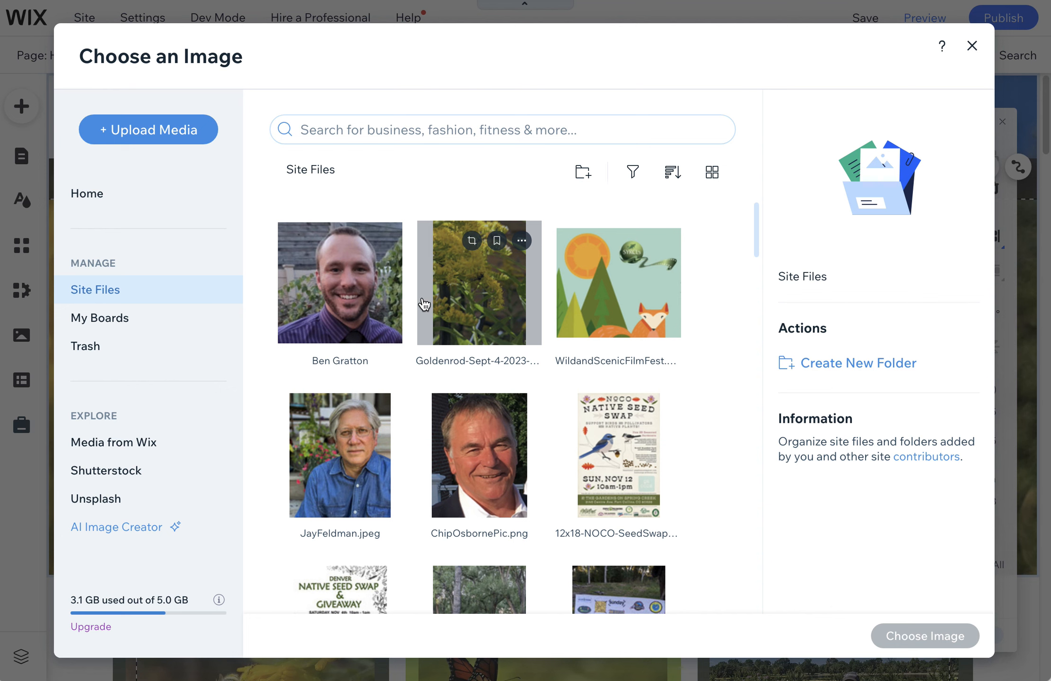
Step: Add the Goldenrod-Sept-4-2023-Pollinators photo to the My Favorites board and open its file options
left_click(381, 240)
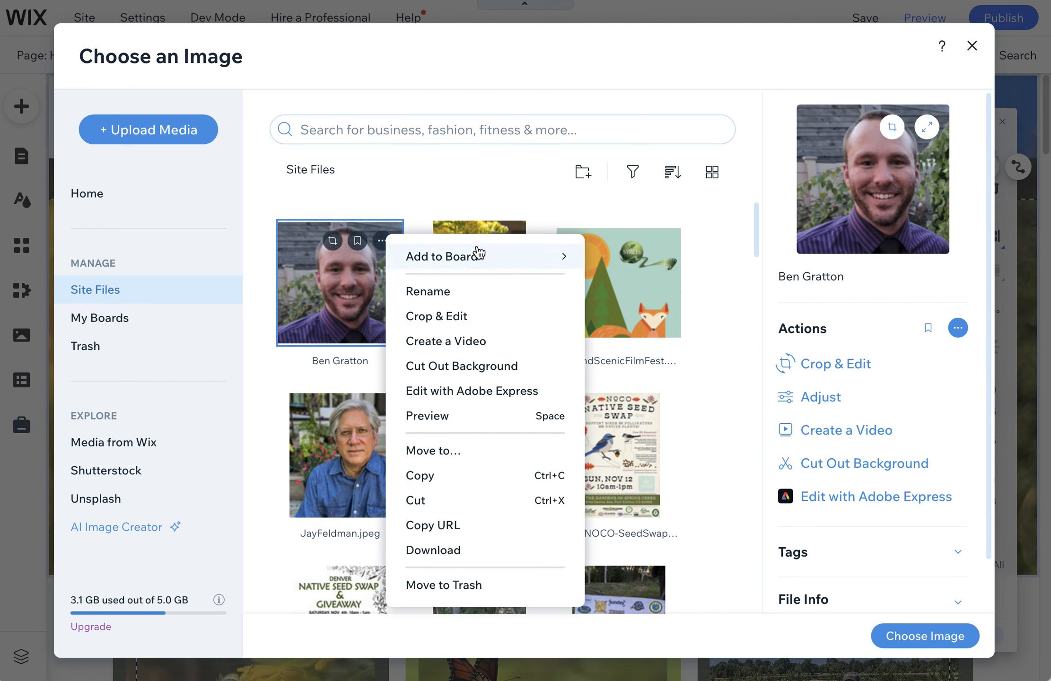
left_click(497, 240)
left_click(520, 241)
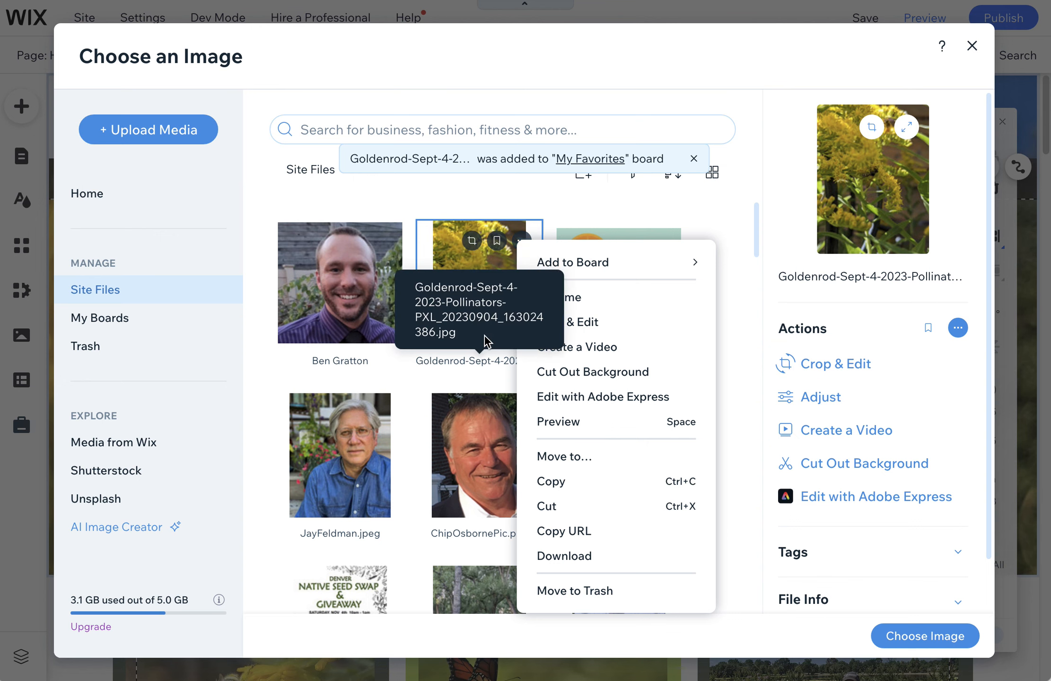
Step: Review the goldenrod photo's file name, details and available file actions, including Download
left_click(484, 336)
left_click(521, 241)
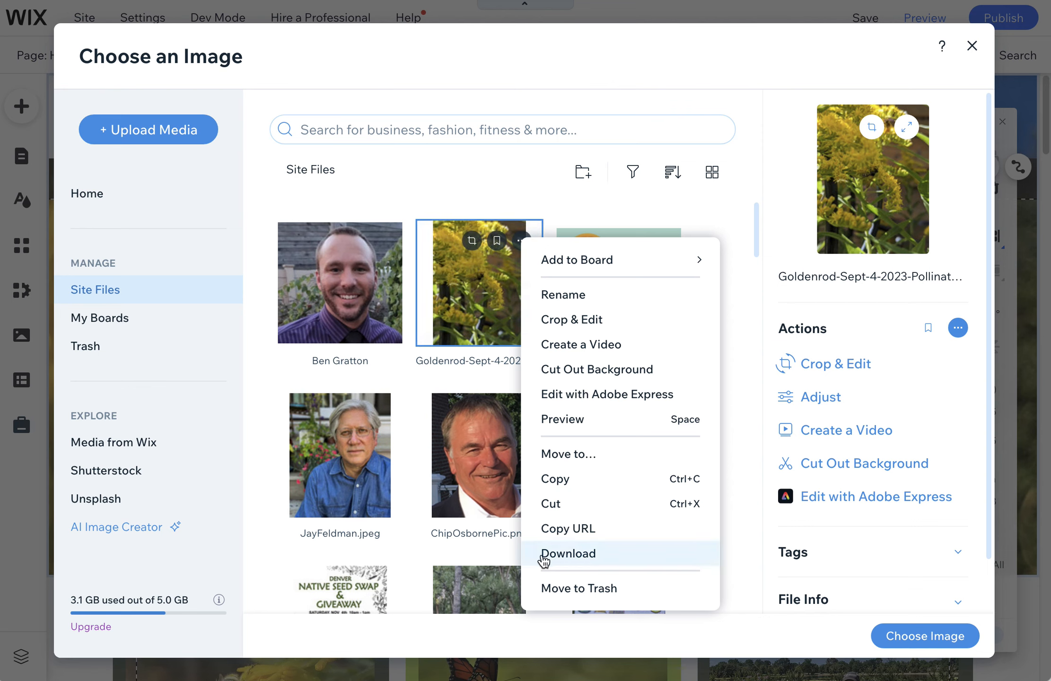
left_click(895, 285)
scroll(871, 517, "down", 2)
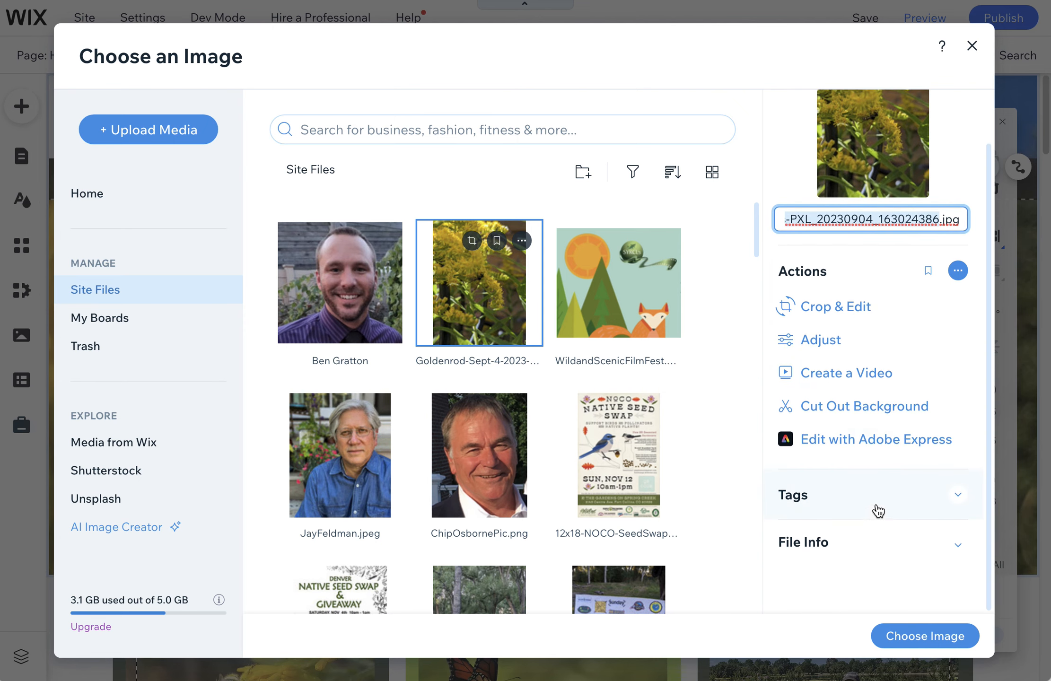
left_click(957, 273)
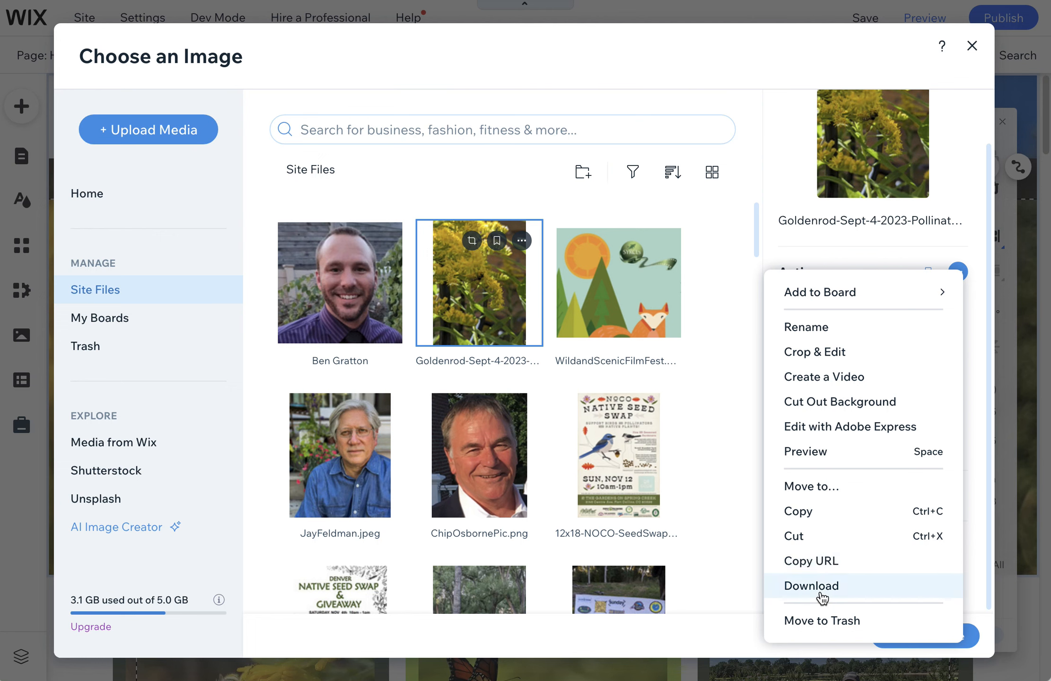
left_click(822, 244)
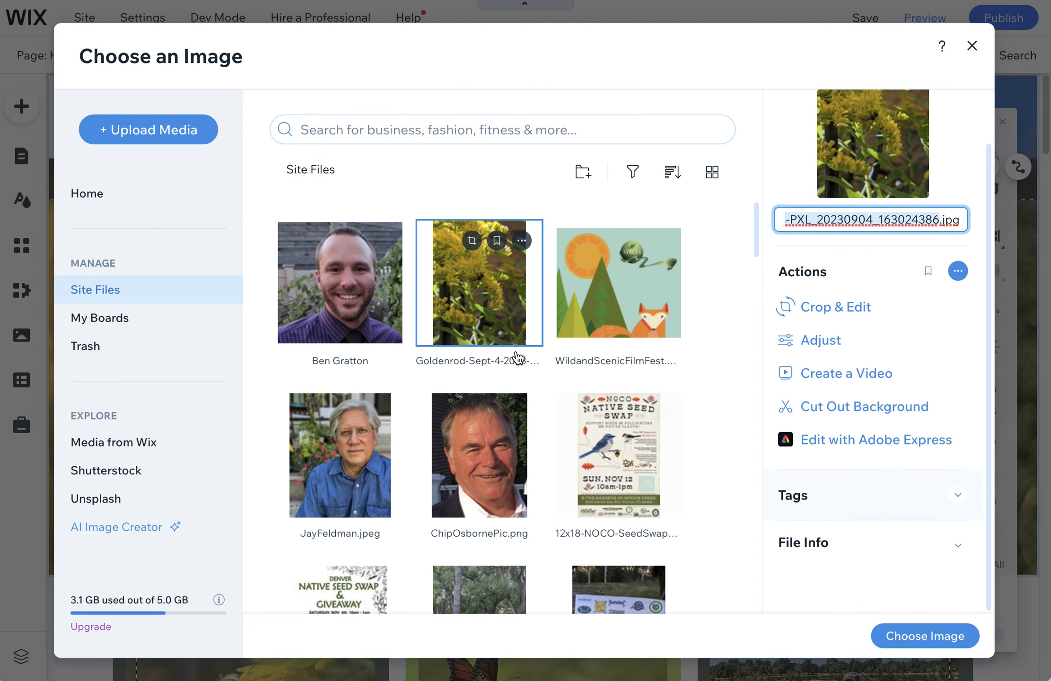
Step: Select the first six images in Site Files together
left_click(334, 289)
left_click(494, 300, "shift")
left_click(634, 299, "shift")
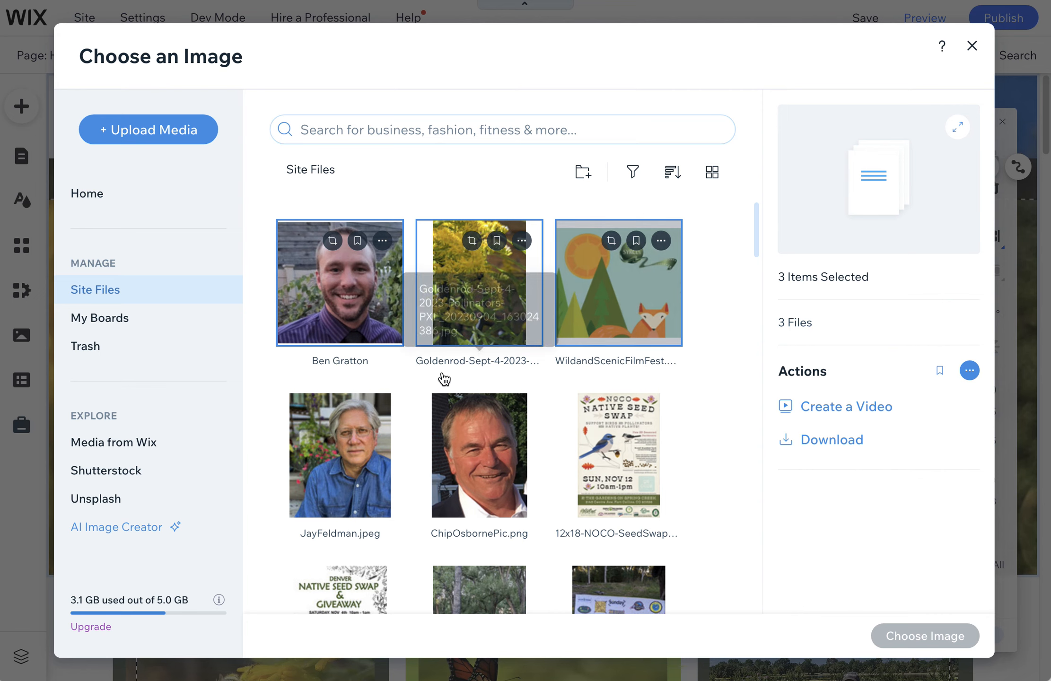
left_click(347, 438, "shift")
left_click(476, 461, "shift")
left_click(674, 455, "shift")
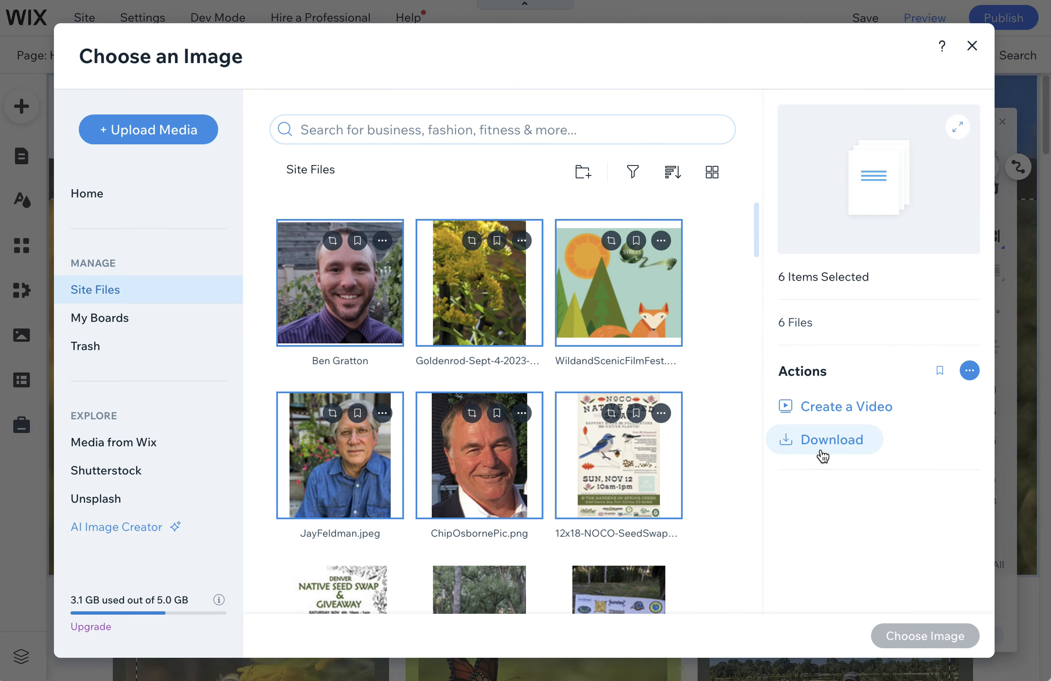
Step: Select all loaded site files, and replace that selection with only the goldenrod photo
key("super+a")
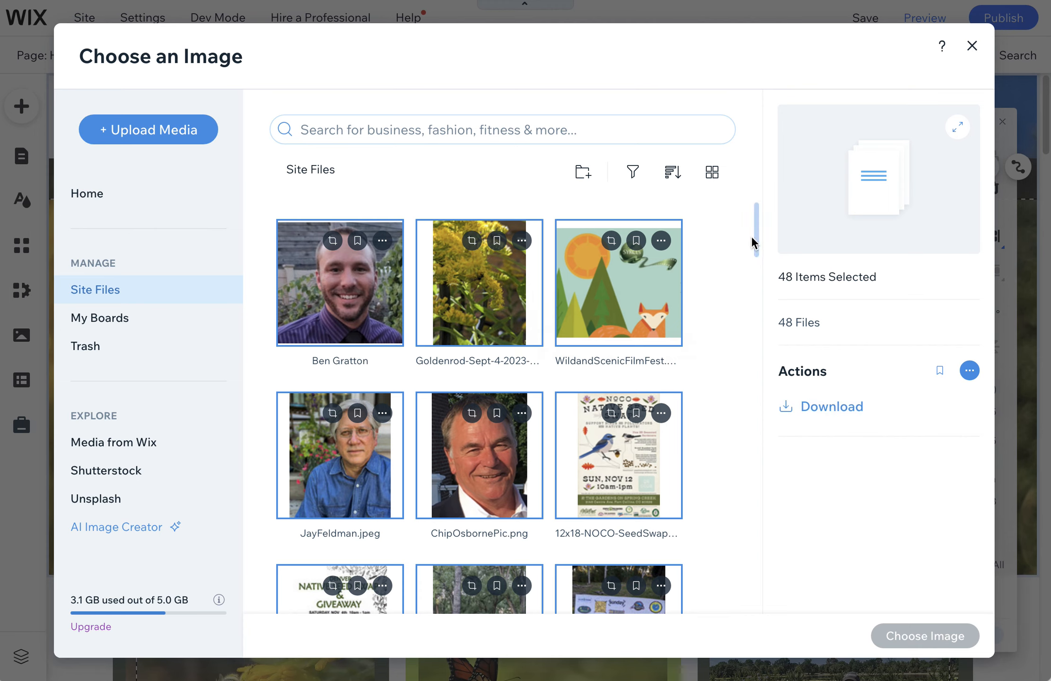
left_click(735, 290)
left_click(490, 258)
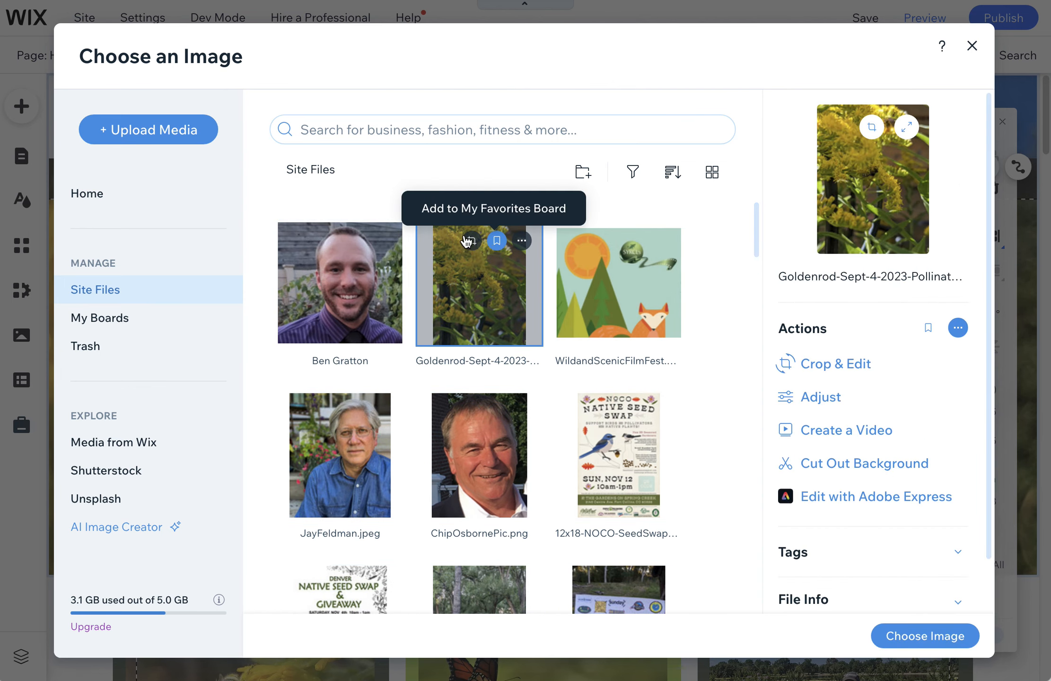
Step: Open the goldenrod photo in Photo Studio and try the Newspaper, Washed, Neon, Original and Tropical color filters
left_click(471, 242)
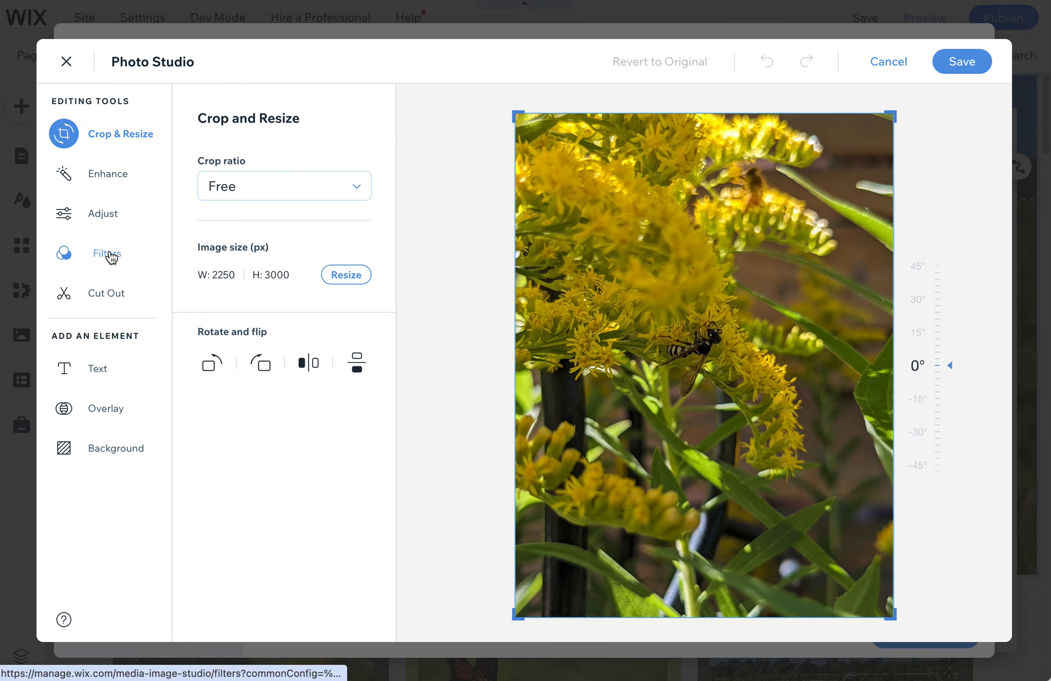
left_click(104, 256)
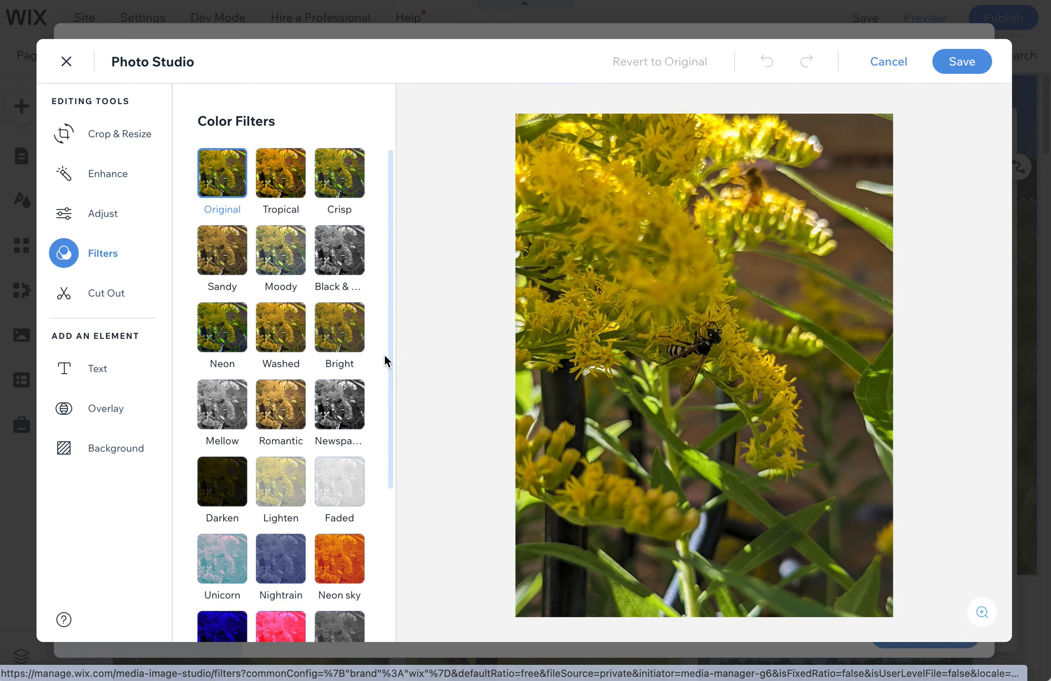
left_click(352, 416)
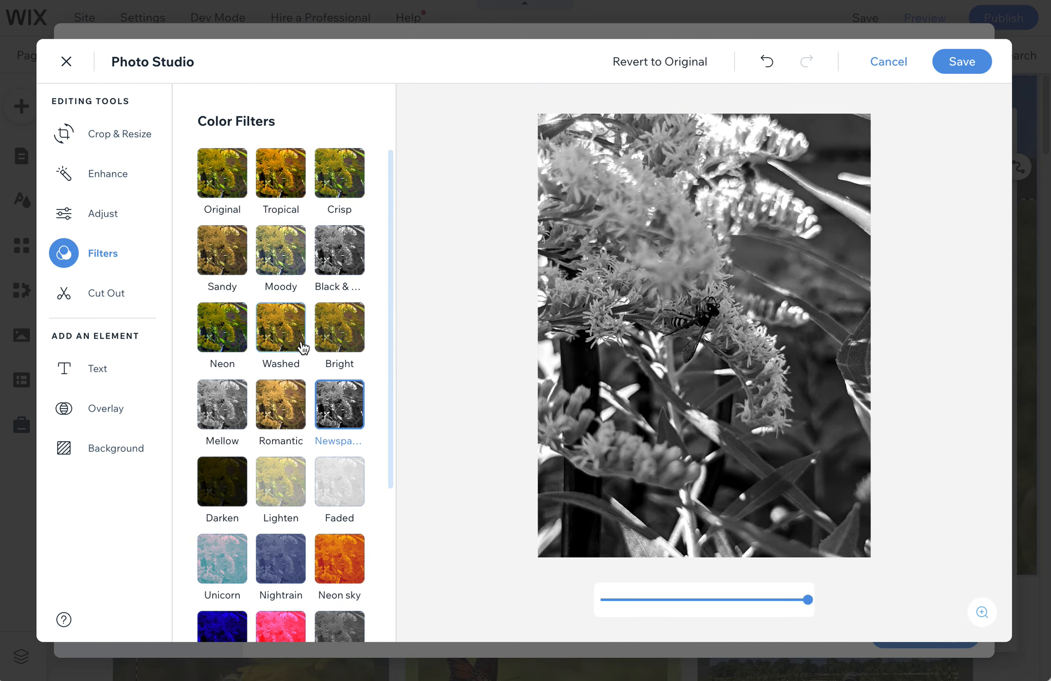
left_click(287, 339)
left_click(220, 331)
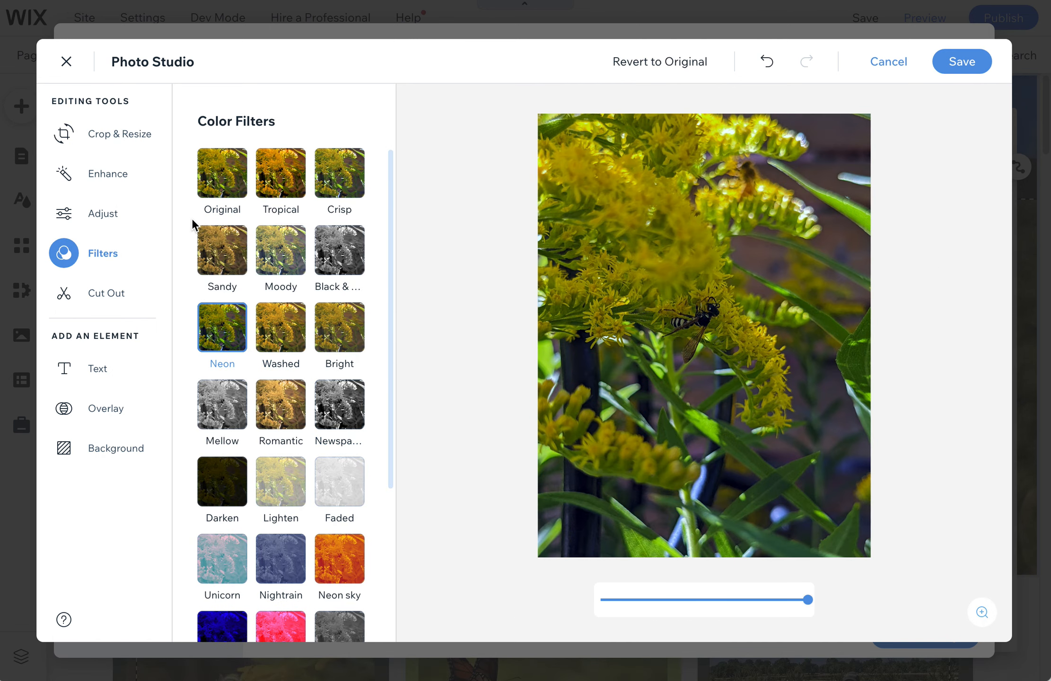
left_click(220, 173)
left_click(295, 177)
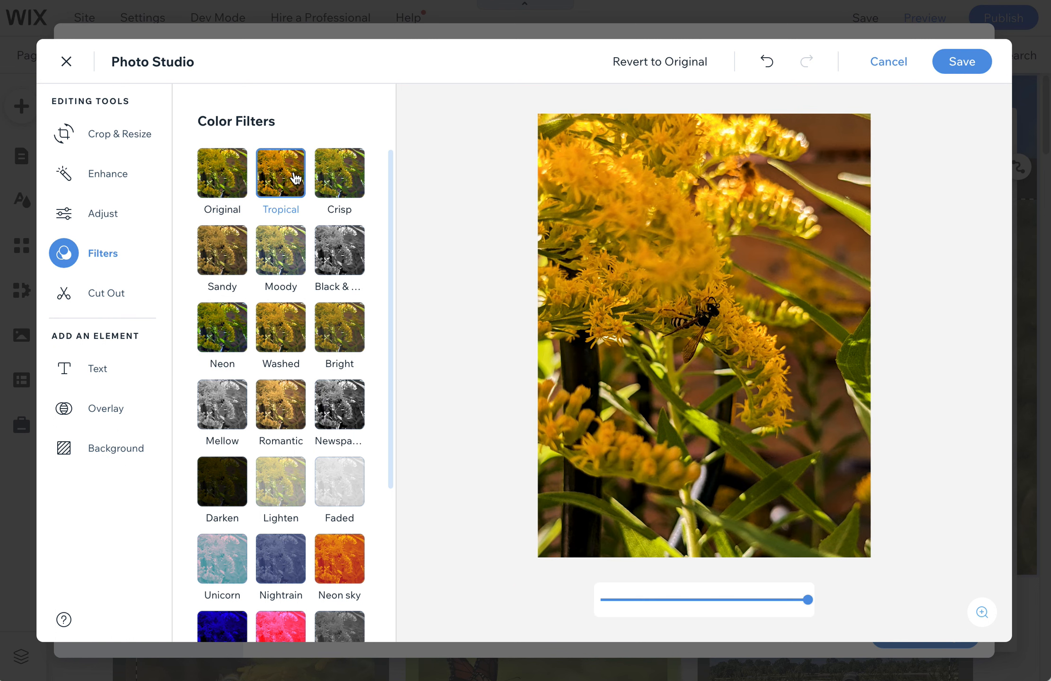
Step: Try the Crisp, Sandy, Moody, Black & White, Newspaper, Lighten, Faded and Nightrain filters on the goldenrod photo
left_click(319, 178)
left_click(232, 269)
left_click(291, 270)
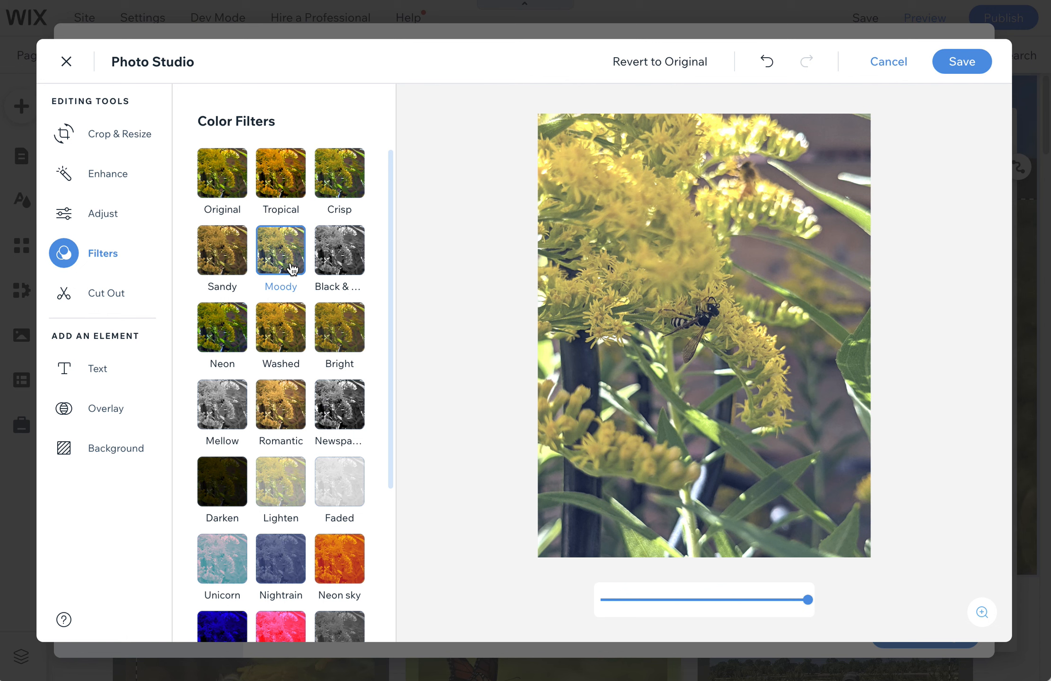
left_click(351, 263)
left_click(337, 407)
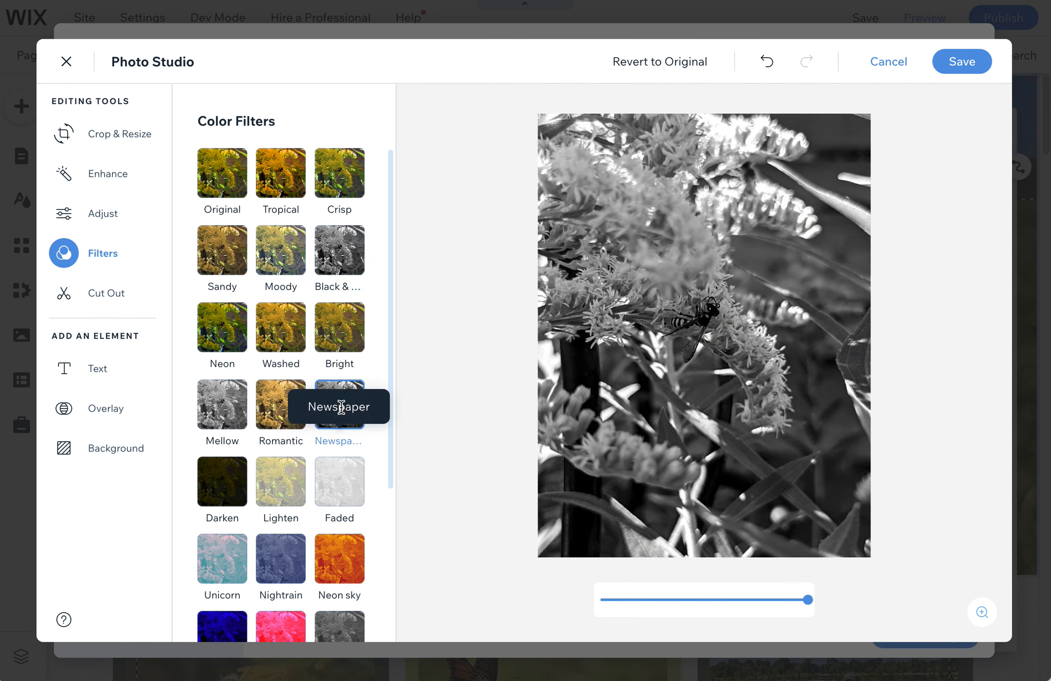
left_click(304, 495)
left_click(352, 496)
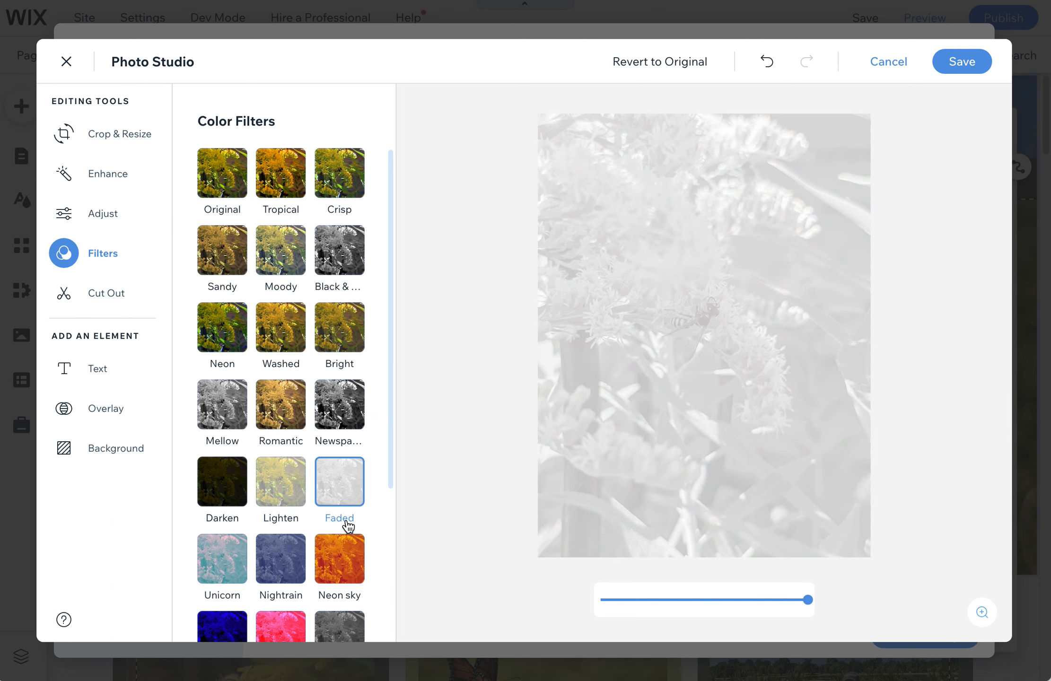
left_click(281, 550)
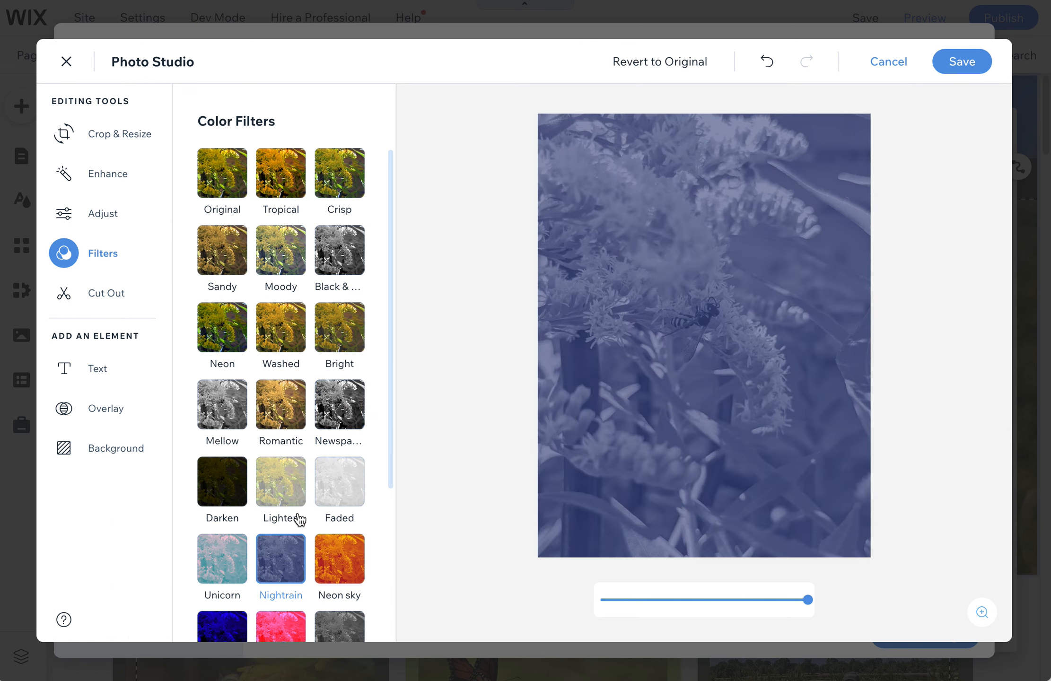
Step: Raise the goldenrod photo's brightness moderately and its contrast to the maximum
left_click(106, 182)
left_click(102, 228)
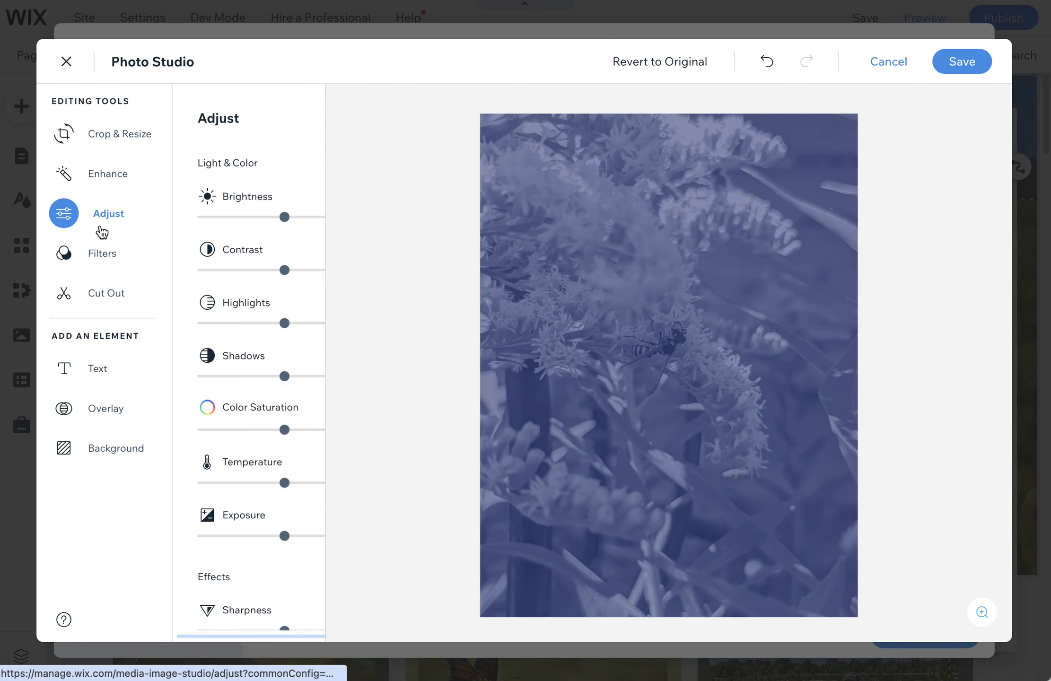
left_click_drag(285, 217, 314, 217)
left_click_drag(322, 282, 384, 271)
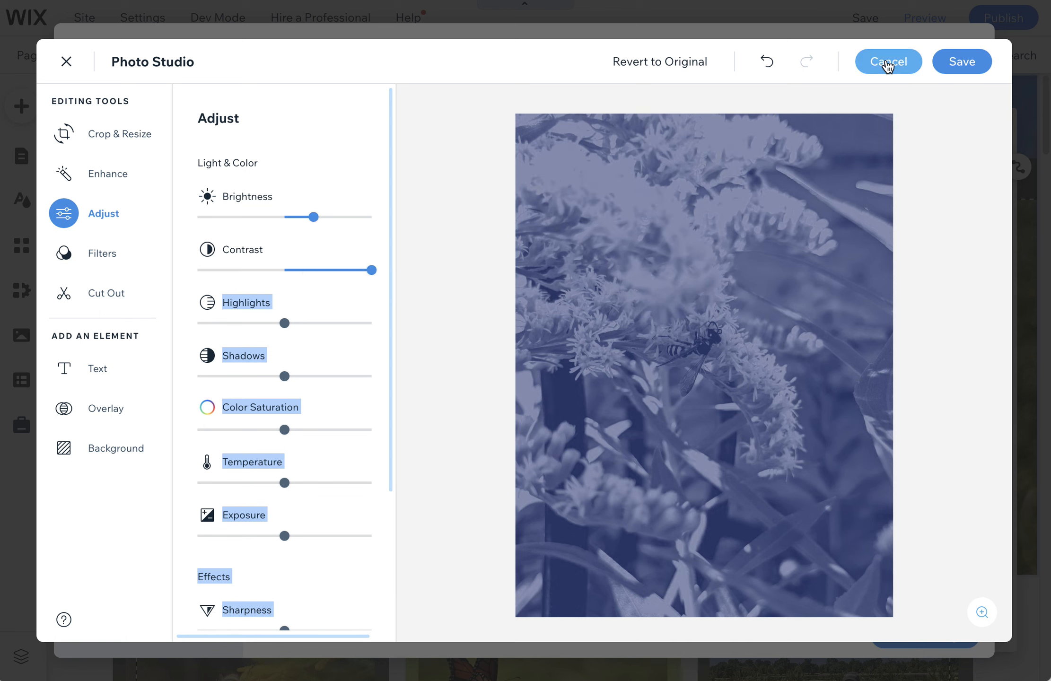
Step: Discard all edits to the goldenrod photo, leave Photo Studio without saving, and close the image chooser
left_click(673, 69)
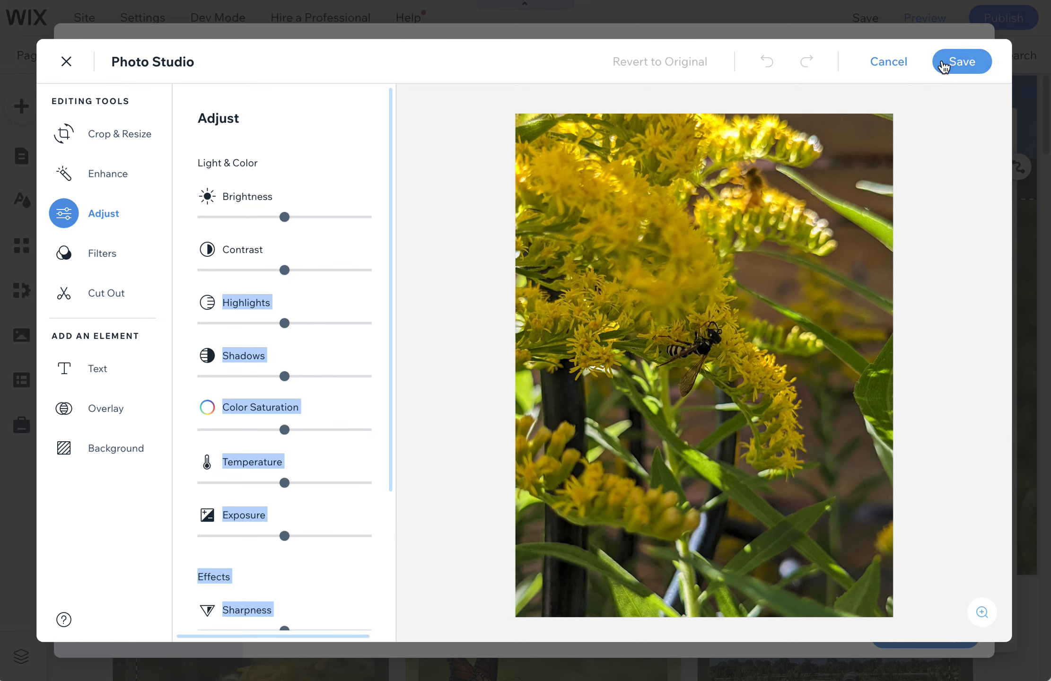
left_click(889, 66)
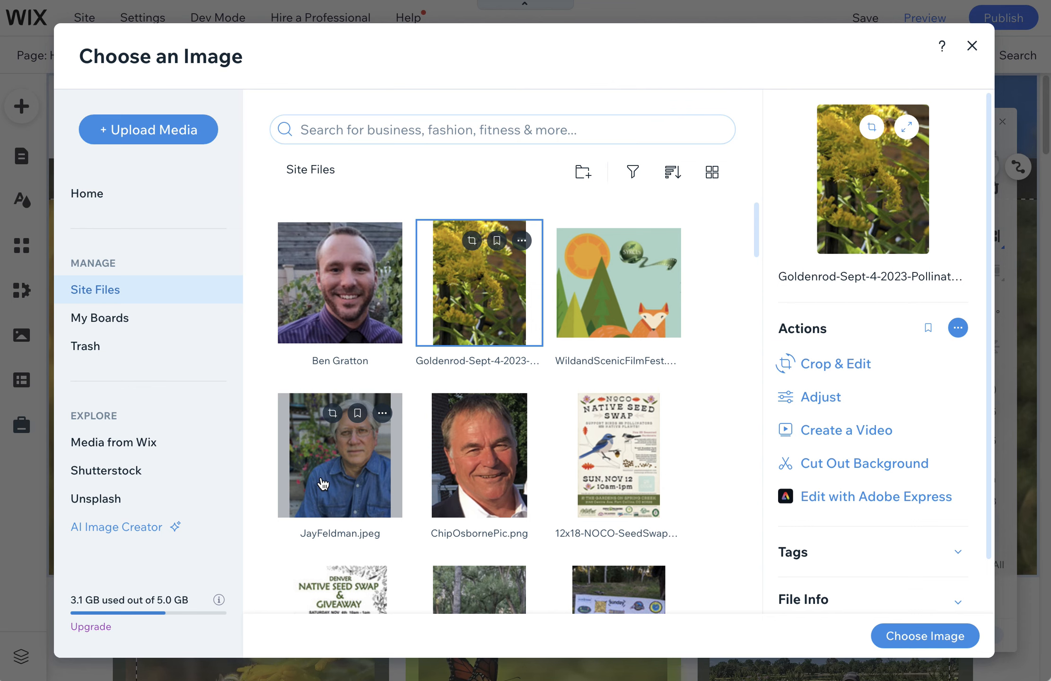
left_click(972, 46)
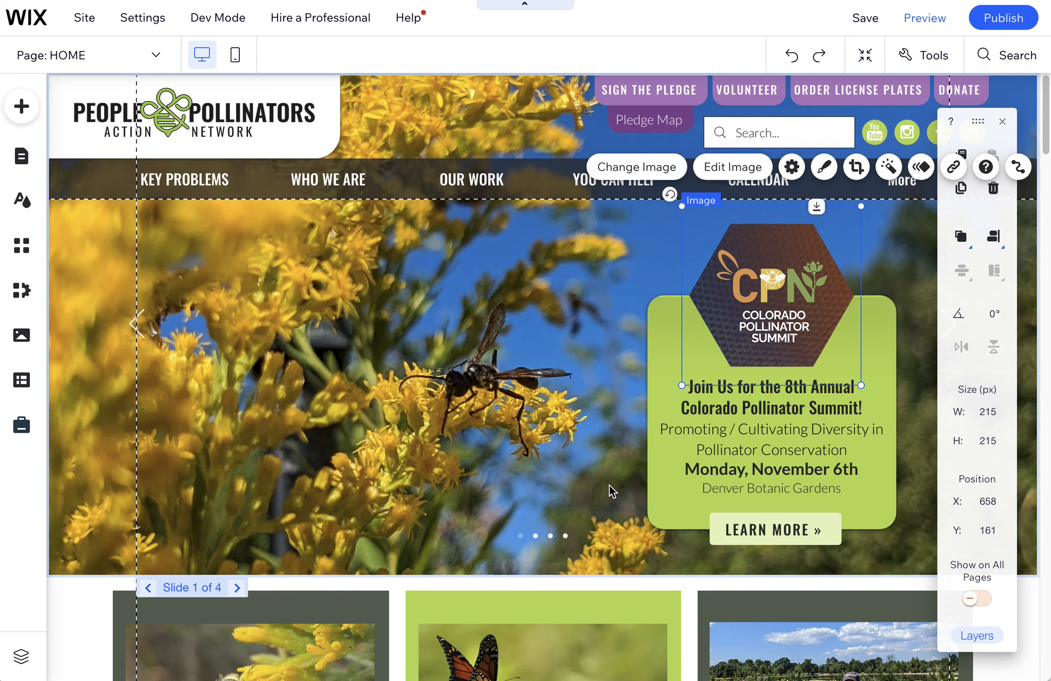
Step: Select the bee image in the home page's first column to view its change and edit options
scroll(609, 487, "down", 5)
left_click(293, 444)
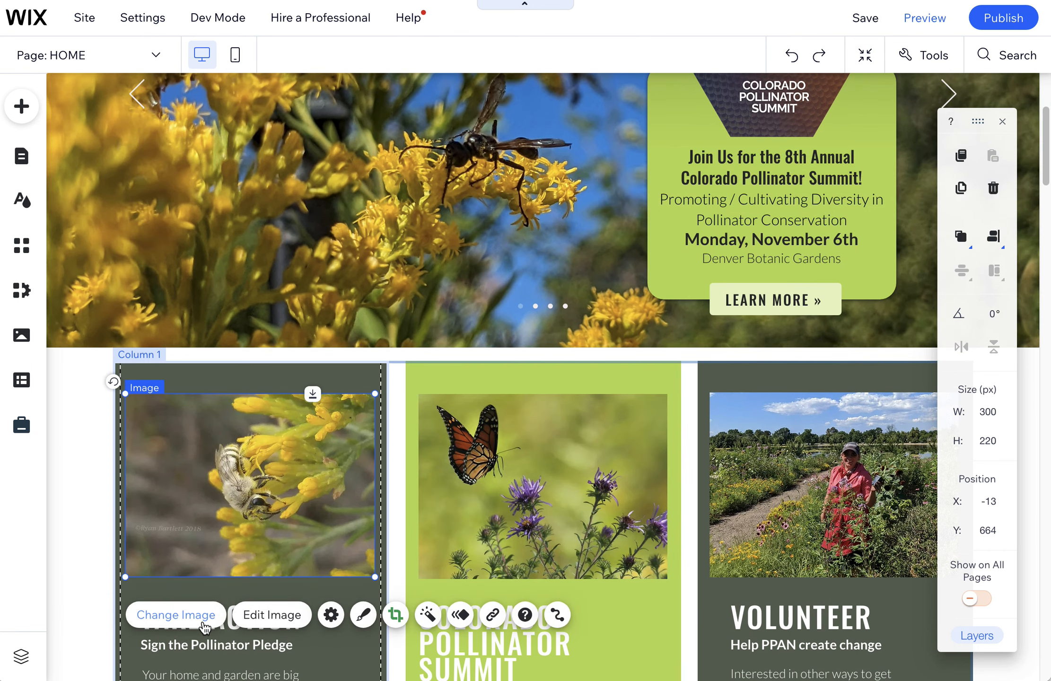
Step: Open the background settings for the home slideshow's first slide, and view its image adjustments without saving any
left_click(389, 328)
scroll(341, 449, "up", 3)
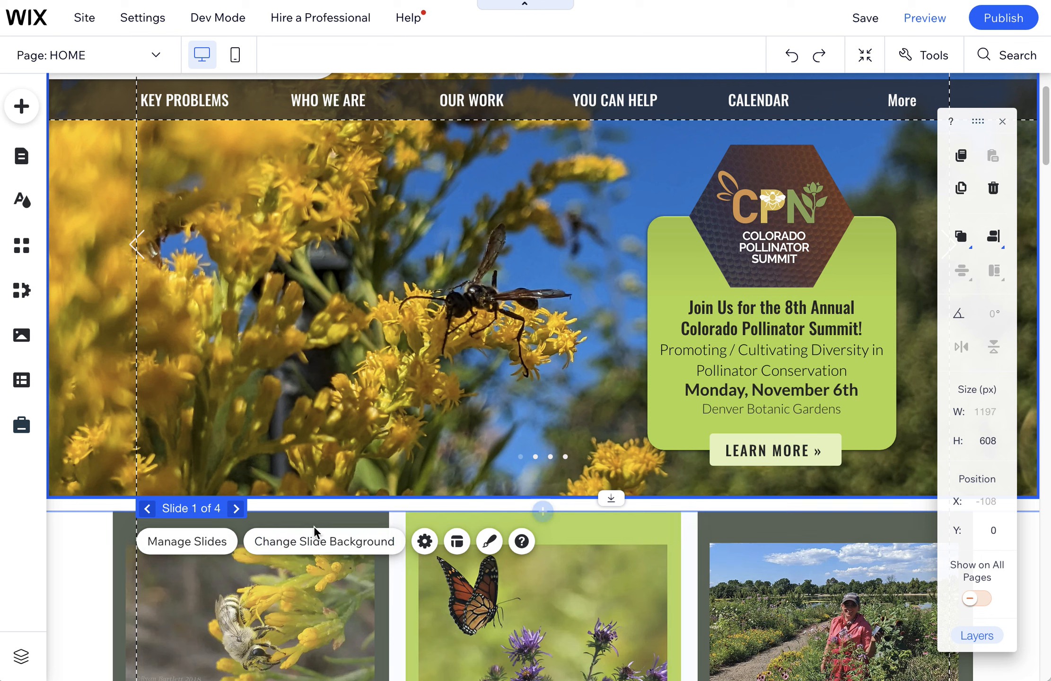
left_click(324, 543)
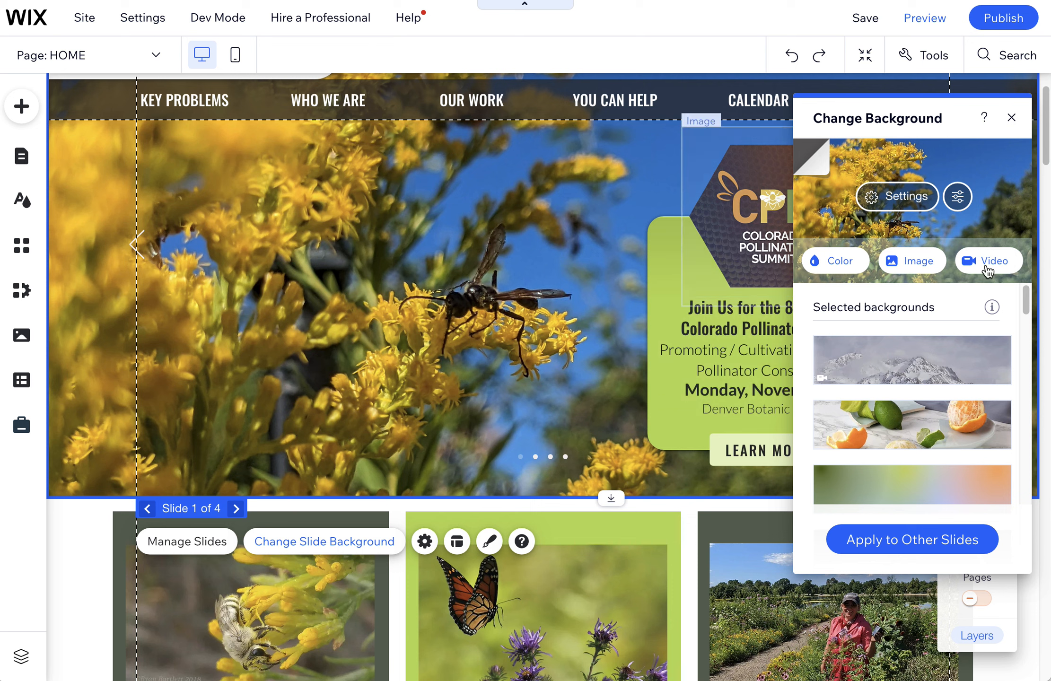
left_click_drag(883, 120, 739, 138)
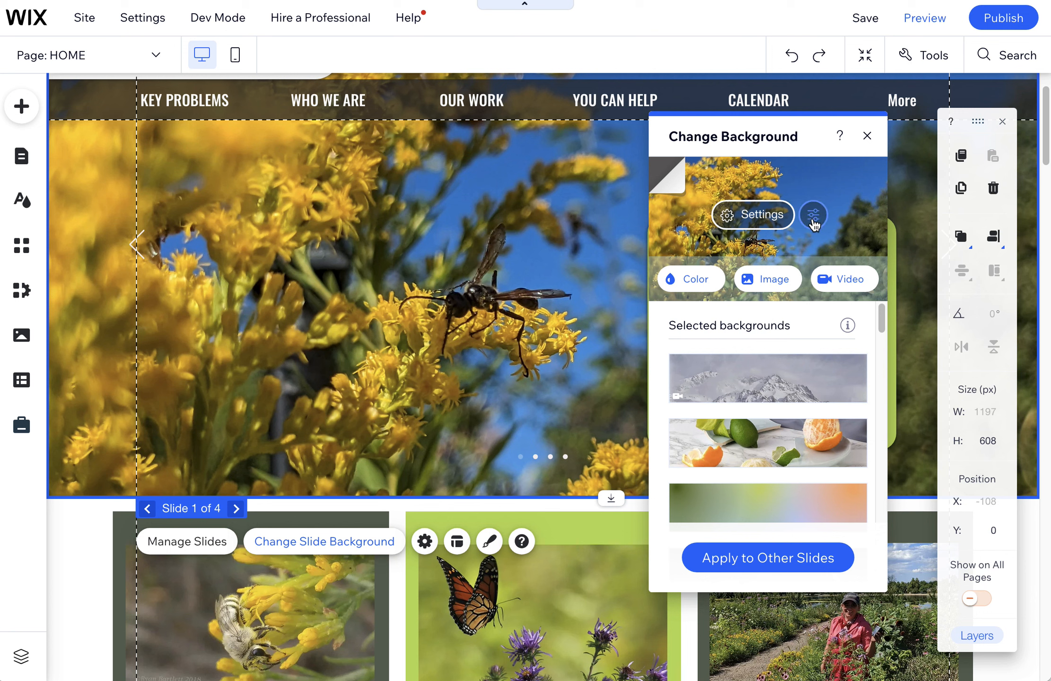
left_click(813, 217)
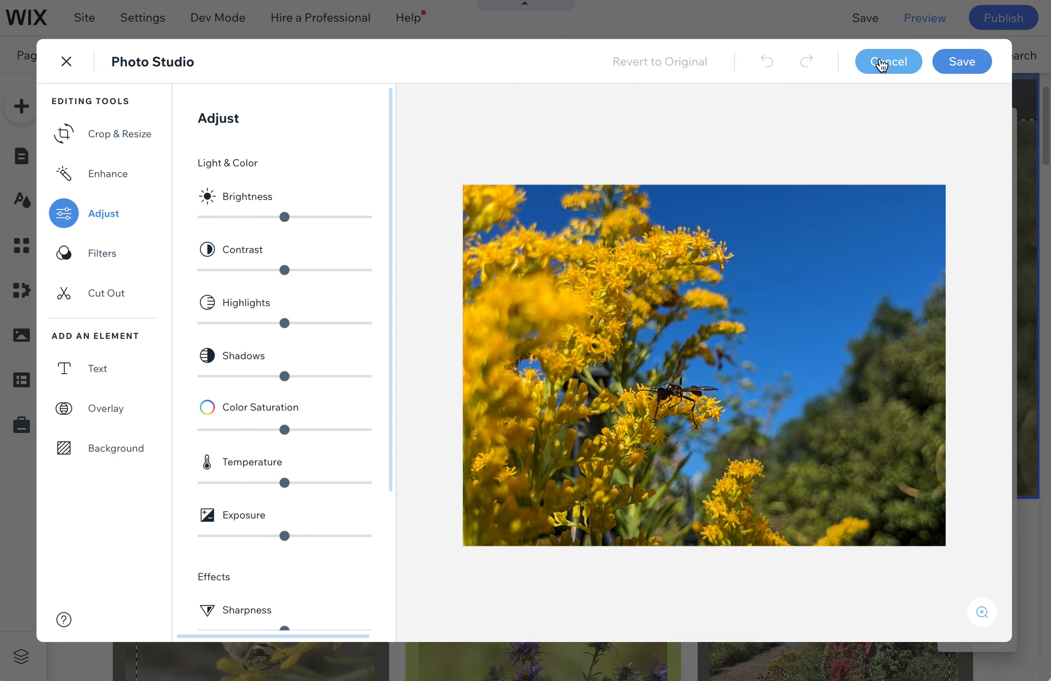
left_click(881, 65)
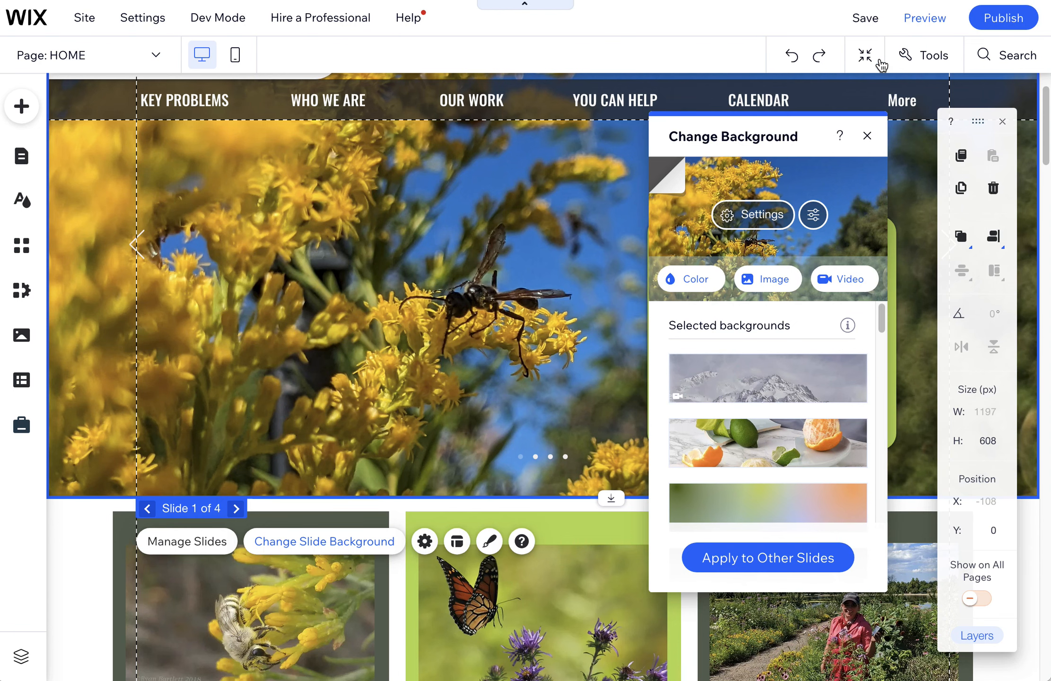